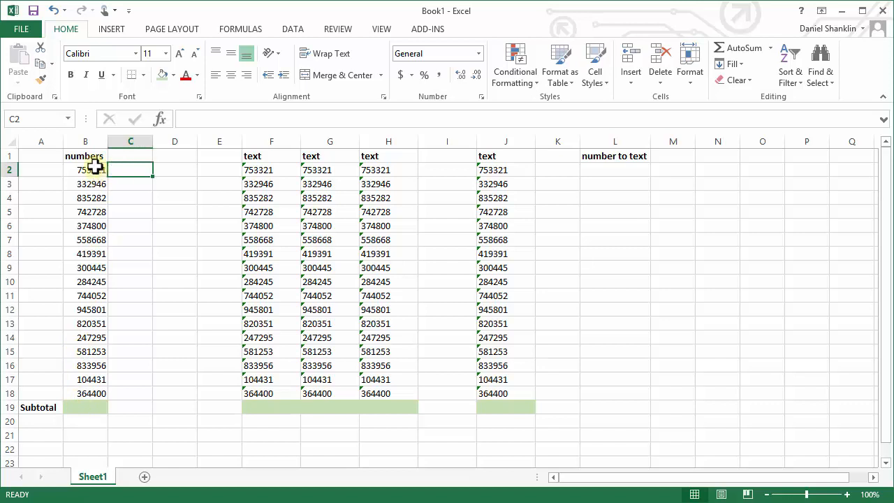
drag(94, 168, 91, 379)
click(95, 255)
click(97, 169)
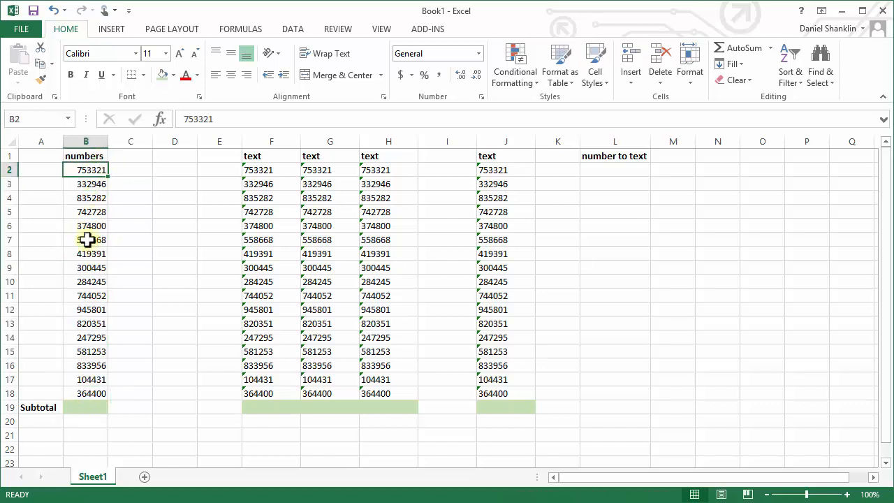
click(81, 352)
- Enter a SUM formula in the numbers column's Subtotal cell B19 that totals B2:B18
click(92, 406)
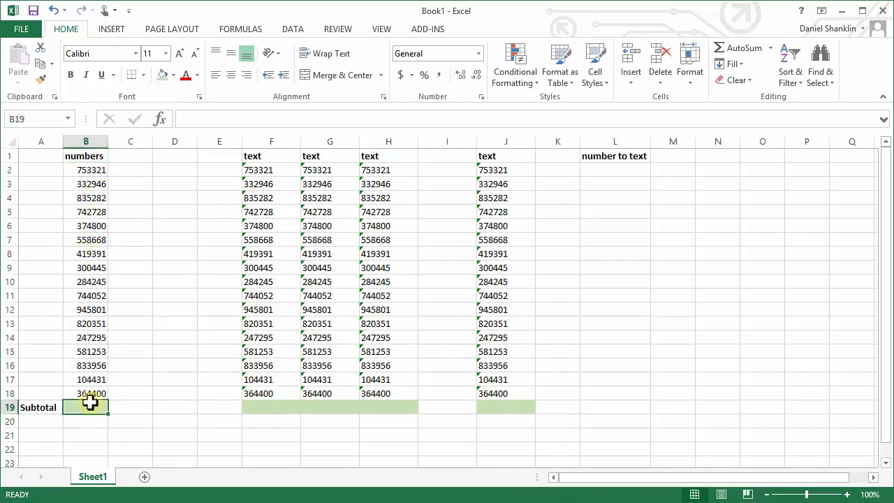
text(=sum)
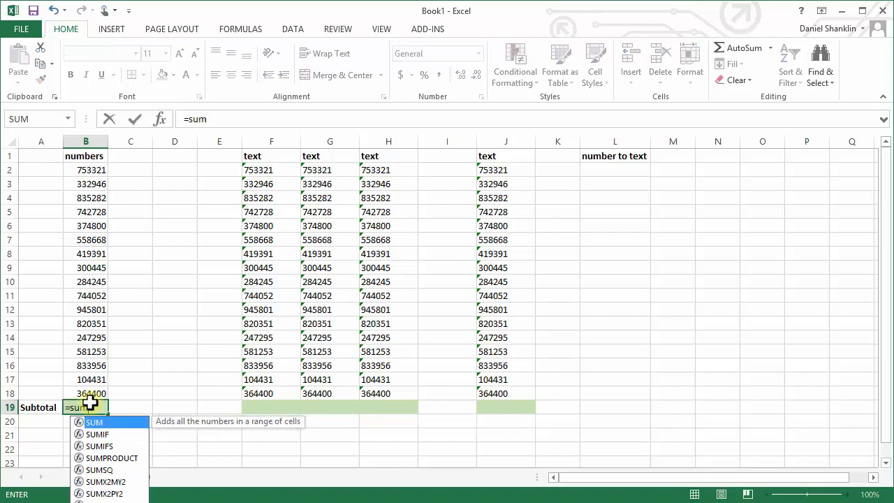
text(()
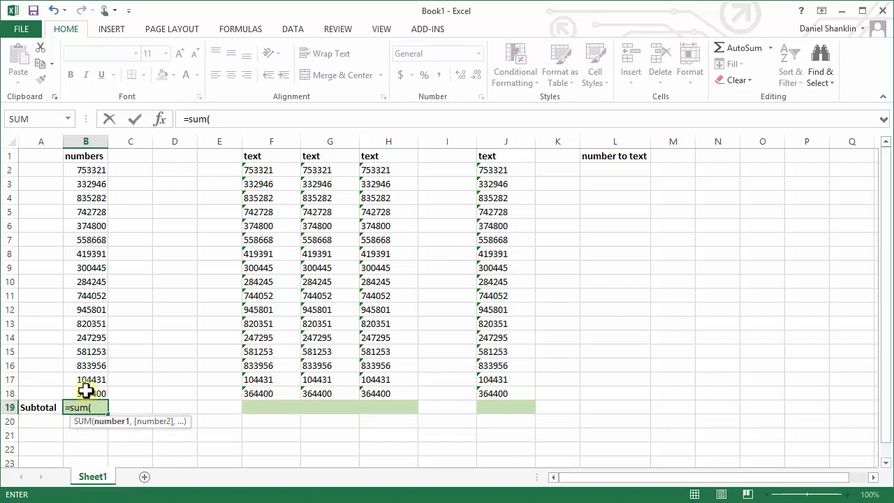
drag(85, 390, 83, 172)
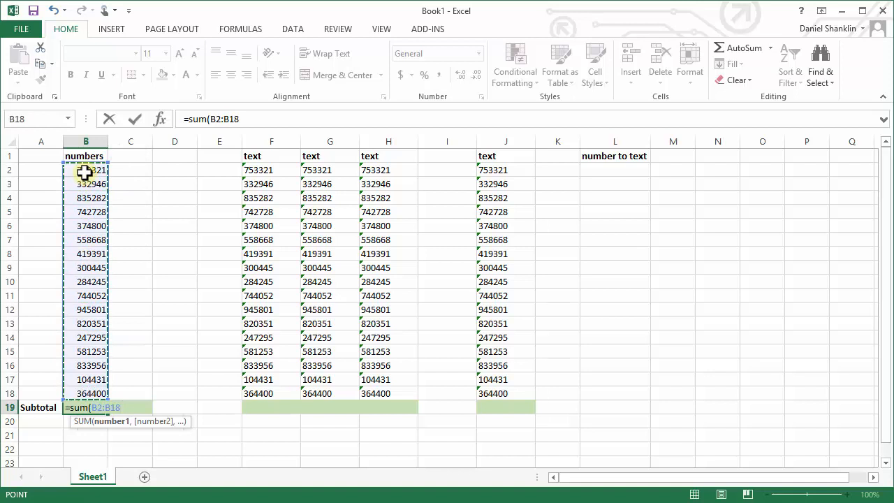
key(Return)
click(75, 406)
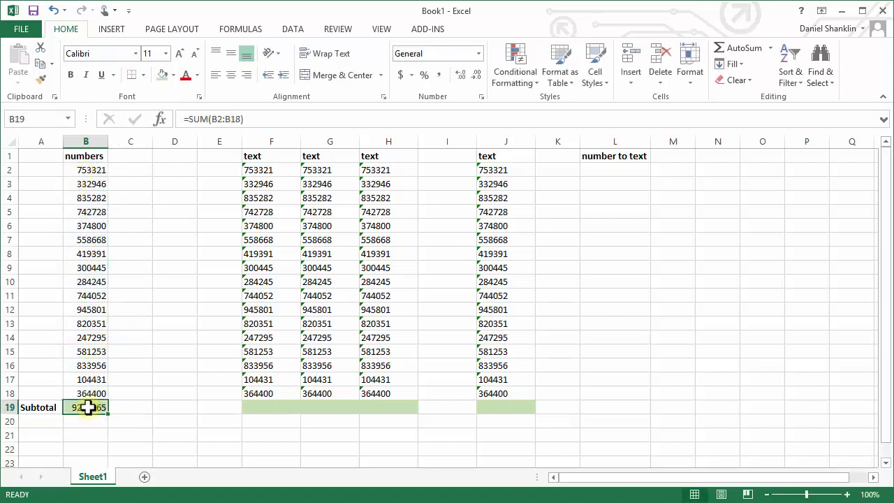
drag(83, 170, 89, 381)
click(91, 408)
- Copy the subtotal formula from B19 into F19 under the first text column
click(266, 407)
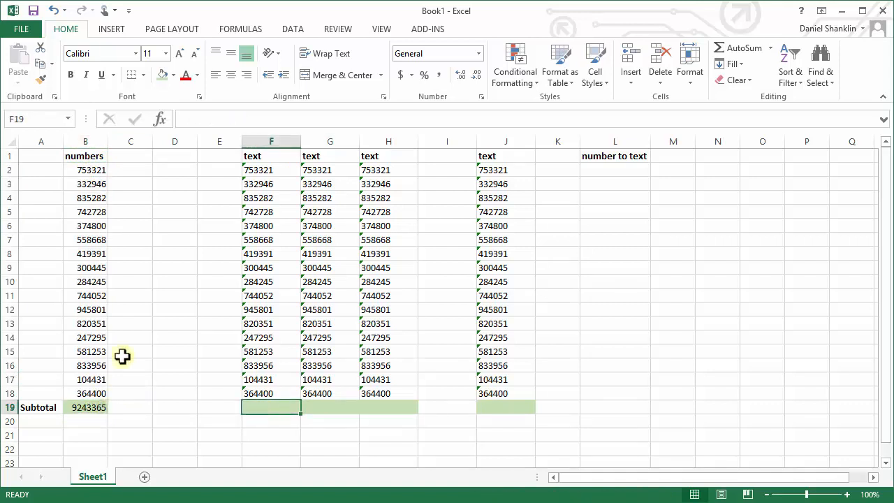
click(89, 407)
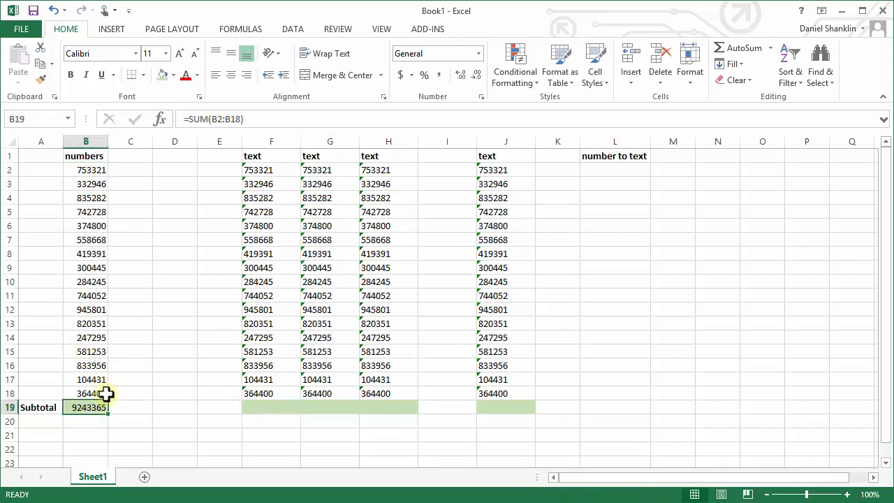
key(ctrl+c)
click(267, 405)
key(ctrl+v)
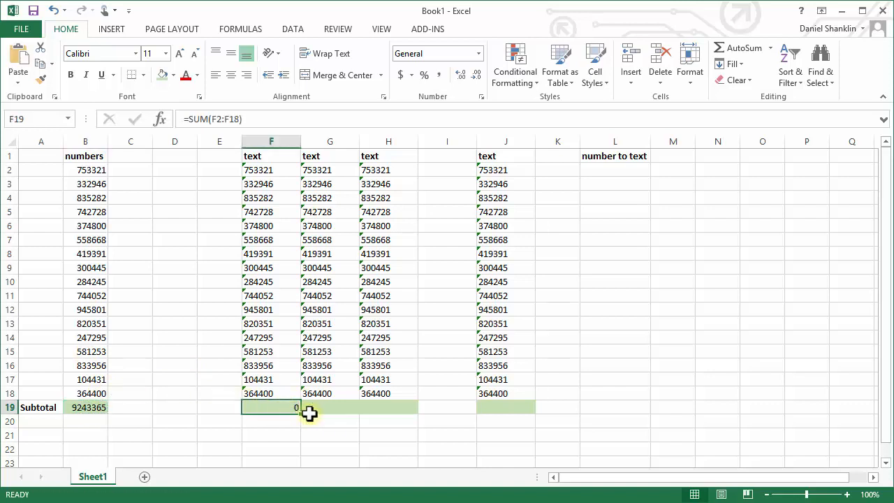
- Inspect the range summed by the formula in F19 and the text values in F2:F18
key(F2)
key(Escape)
key(F2)
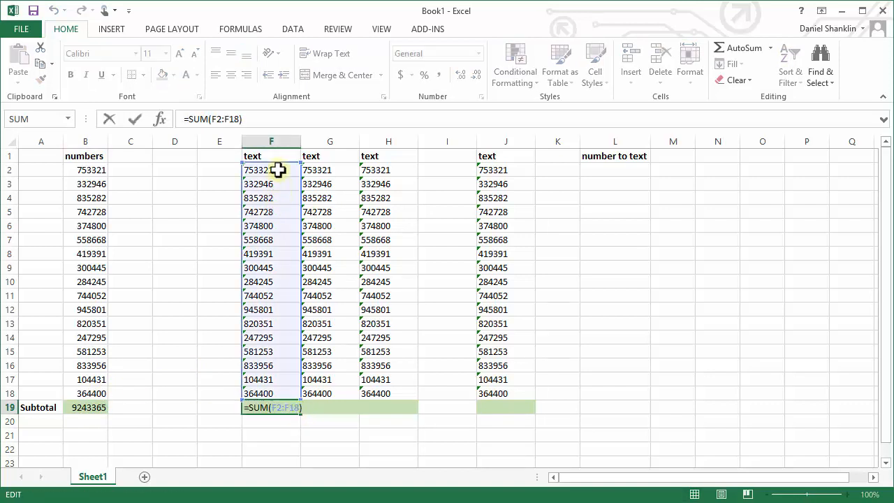
key(Escape)
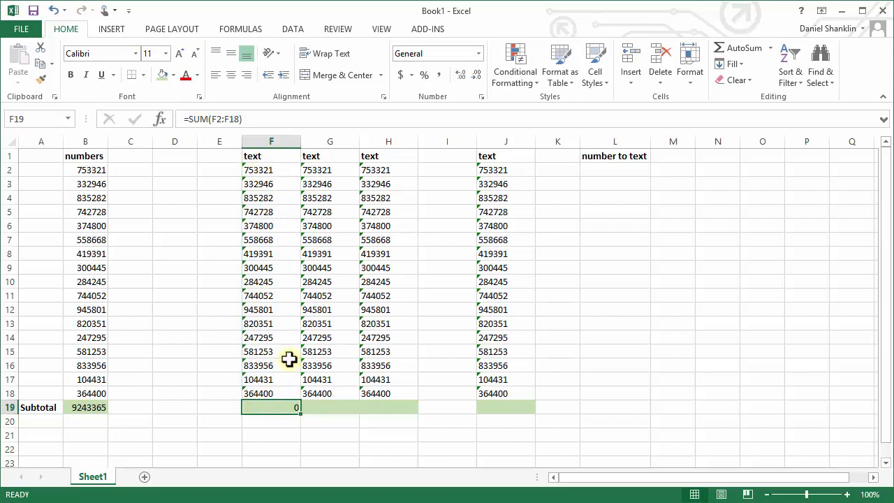
click(286, 170)
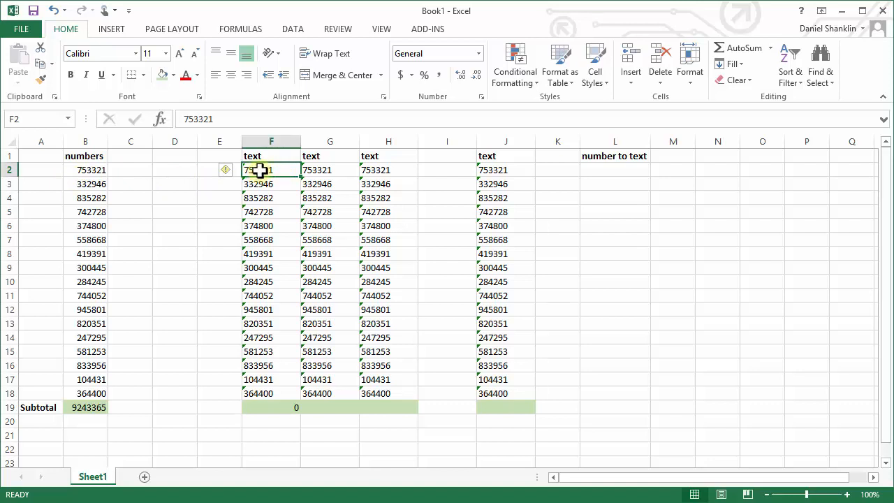
click(278, 409)
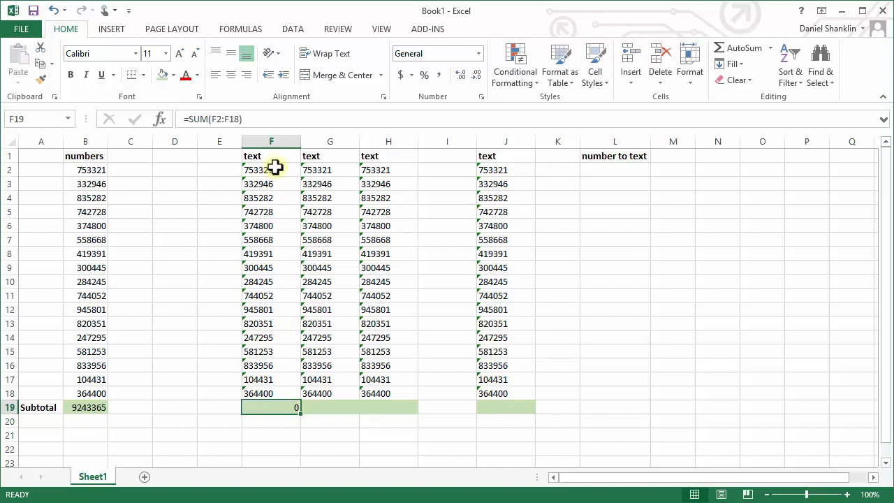
drag(275, 169, 284, 388)
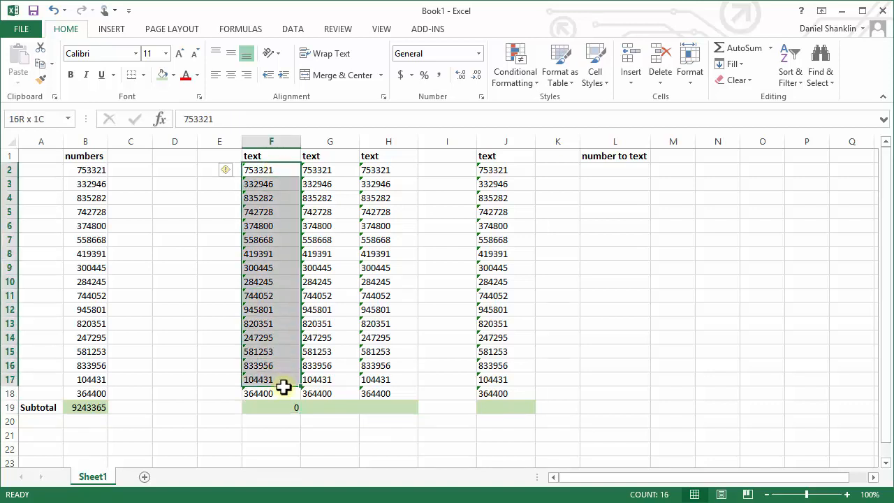
- Convert the text values in F2:F18 to numbers by re-entering each cell one at a time
click(281, 170)
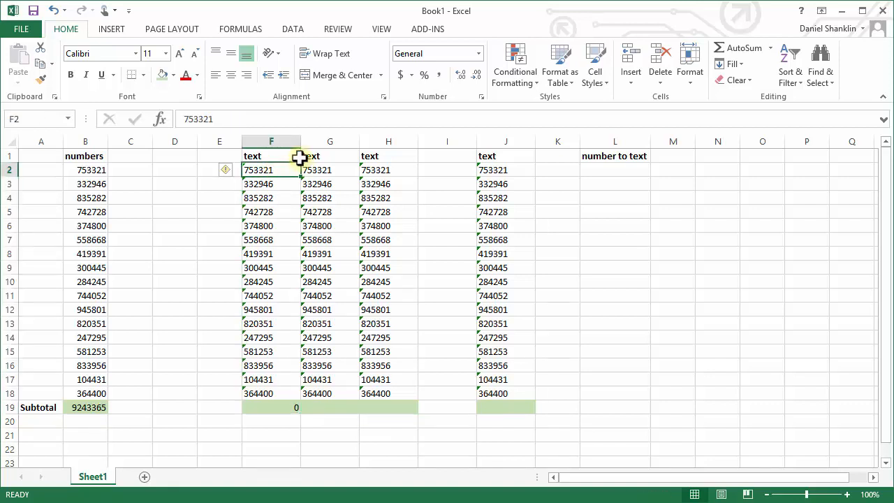
key(F2)
key(Return)
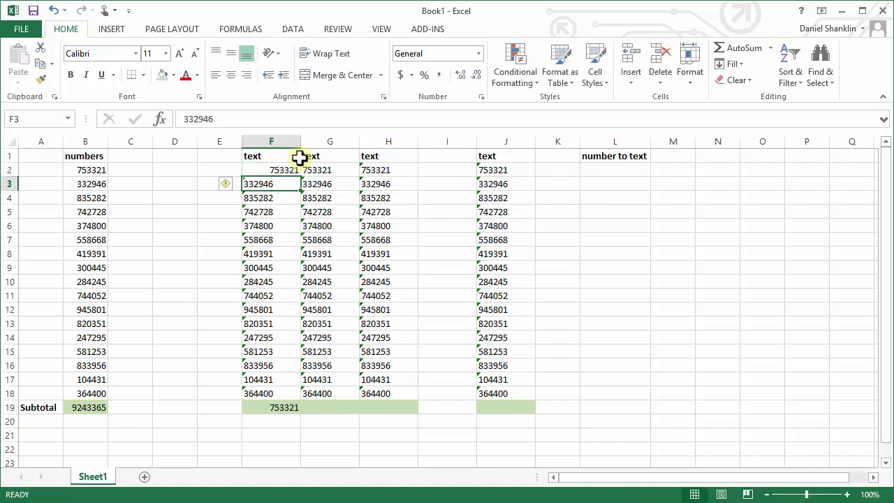
key(F2)
key(Return)
key(F2)
key(Return)
key(F2)
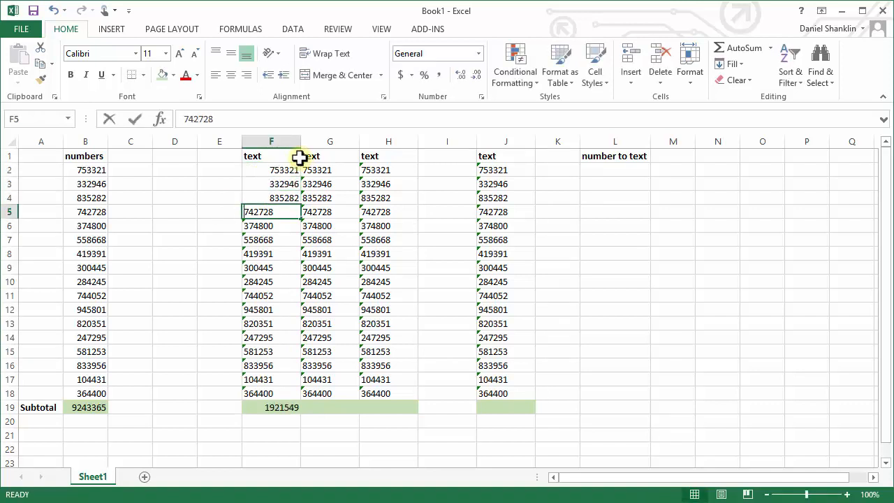
key(Return)
key(F2)
key(Return)
key(F2)
key(Return)
key(F2)
key(Return)
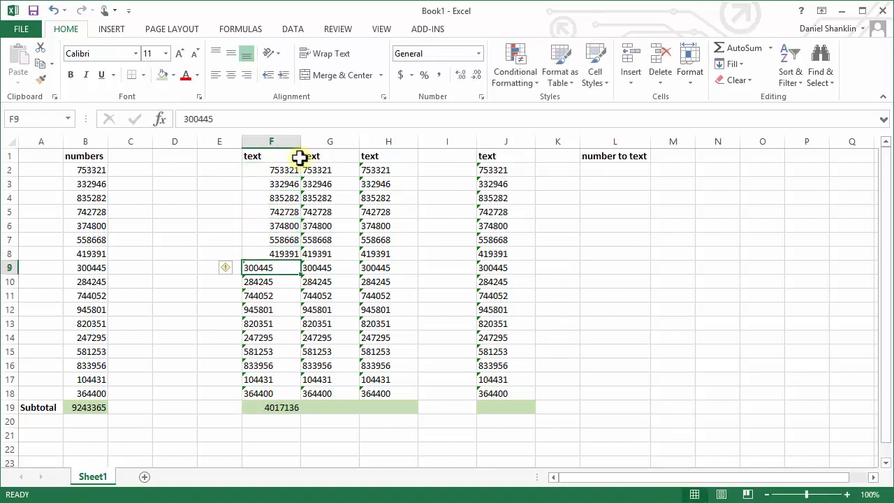
key(F2)
key(Return)
key(F2)
key(Return)
key(F2)
key(Return)
key(F2)
key(Return)
key(F2)
key(Return)
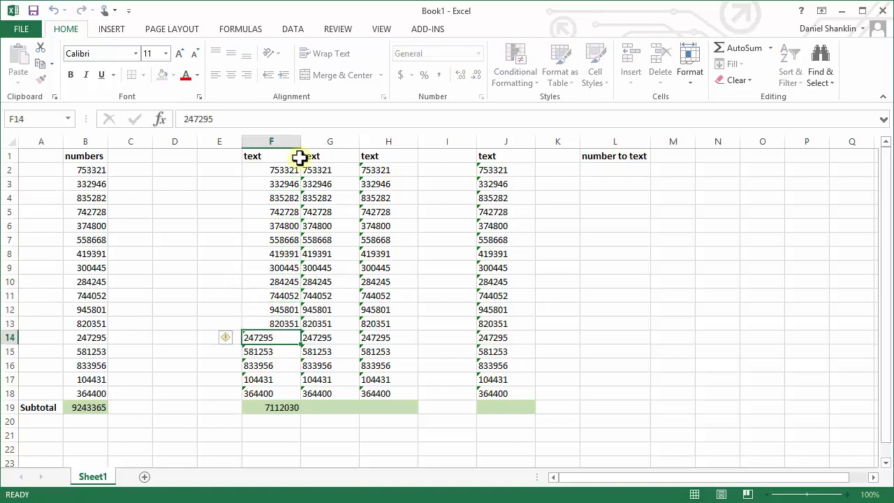
key(F2)
key(Return)
key(F2)
key(Return)
key(F2)
key(Return)
key(F2)
key(Return)
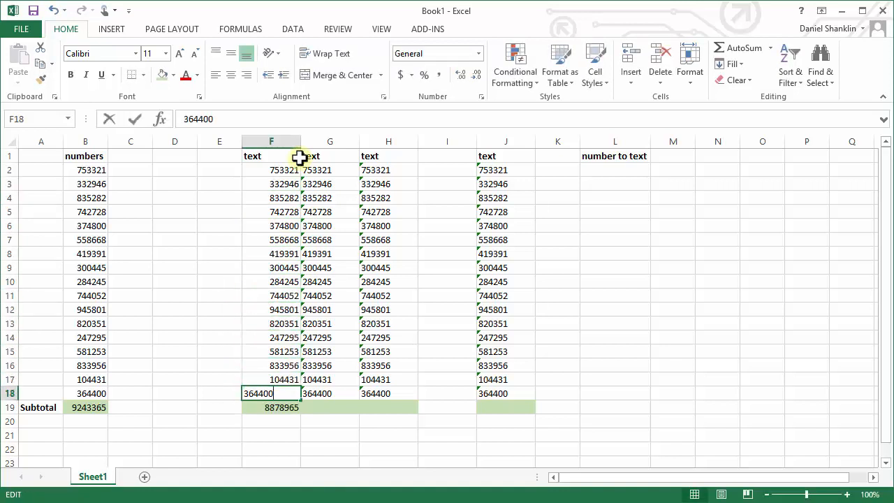
key(F2)
key(Return)
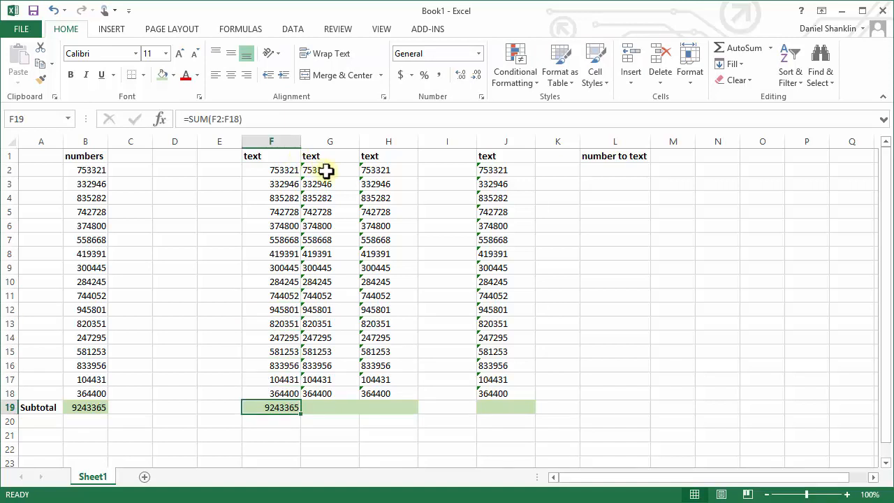
- Convert the numbers stored as text in G2:G18 using the error option Convert to Number
click(325, 169)
drag(326, 170, 328, 390)
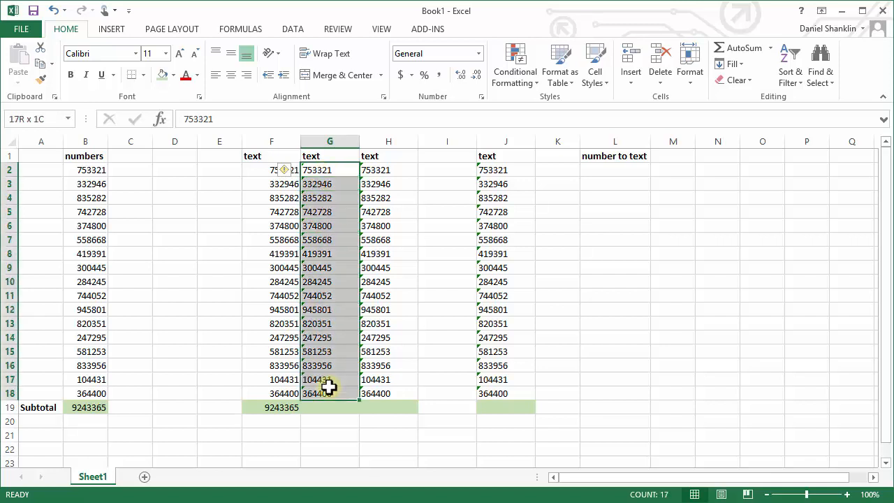
click(290, 171)
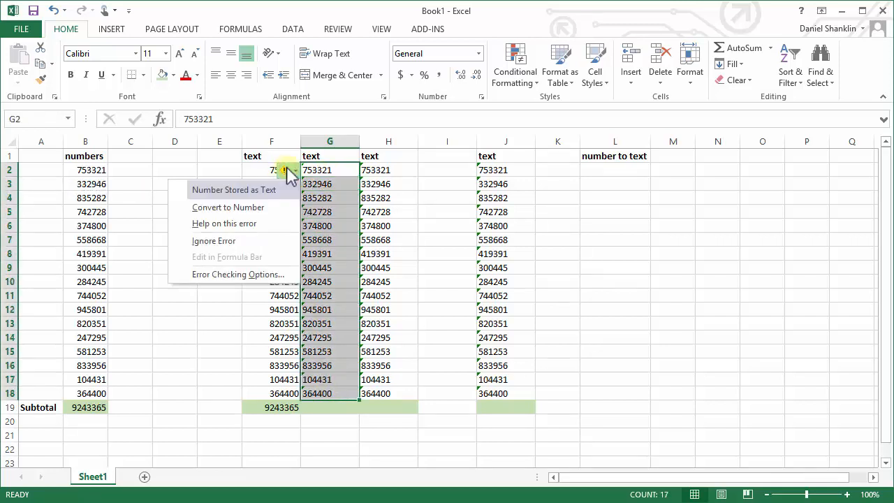
click(264, 207)
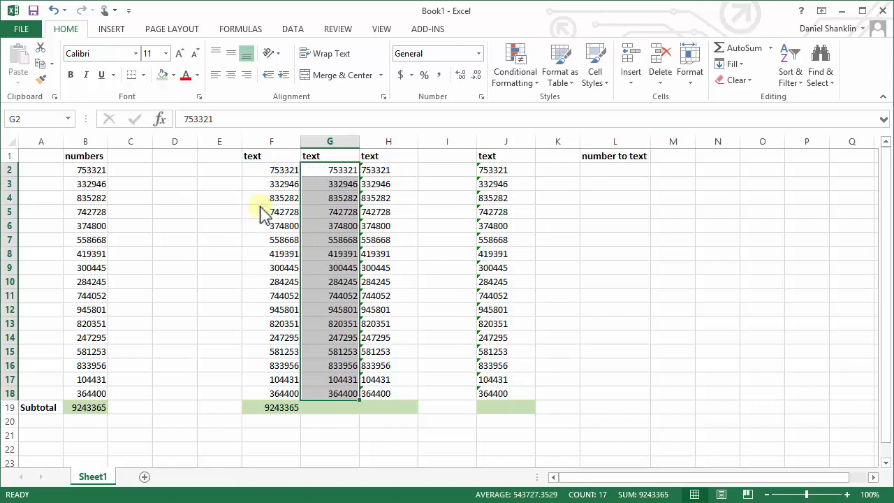
- Copy the subtotal formula from F19 into G19 and on to H19
click(286, 407)
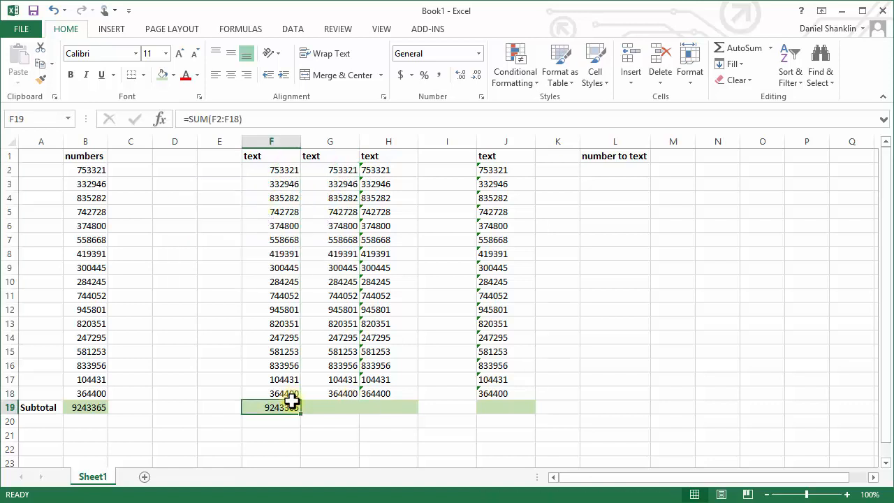
key(ctrl+c)
click(341, 408)
key(ctrl+v)
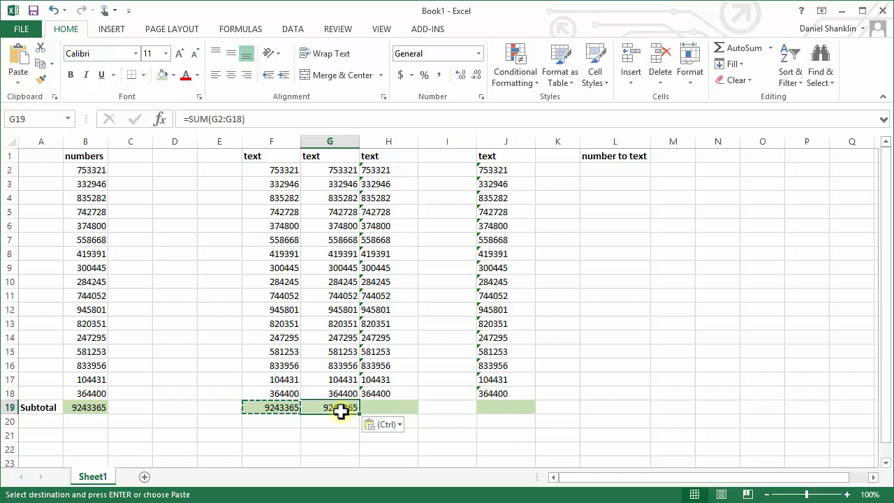
key(ctrl+c)
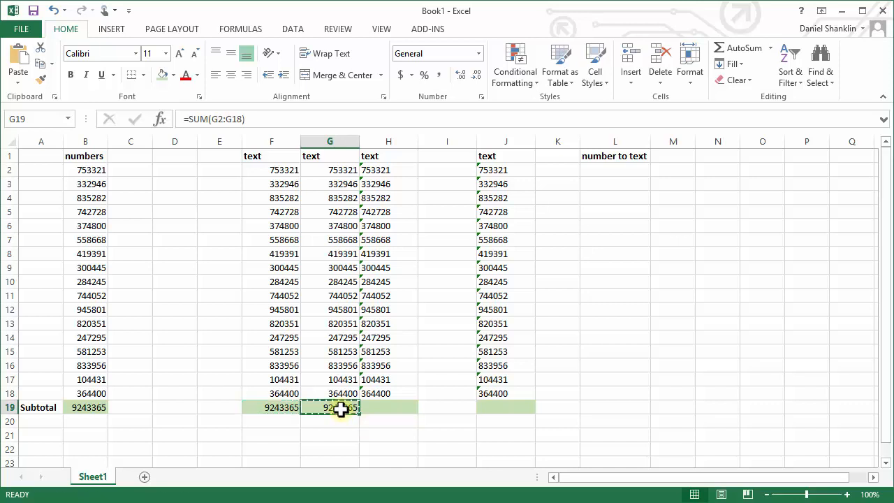
click(378, 407)
key(ctrl+v)
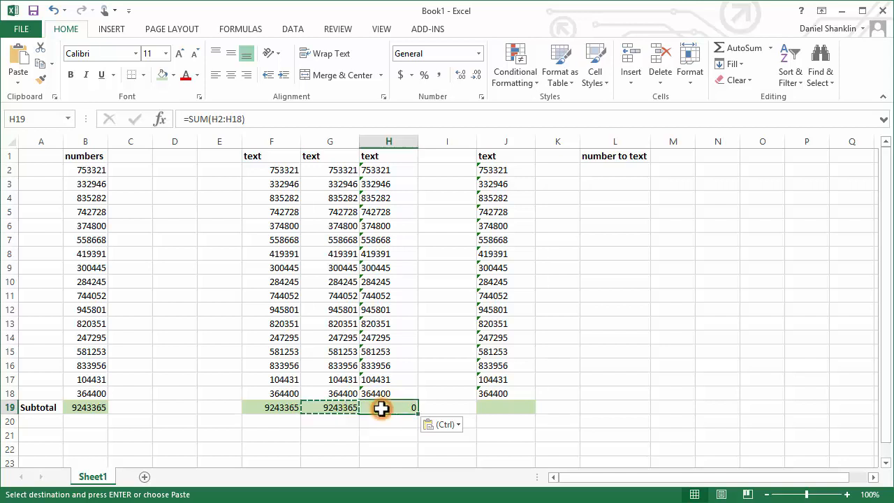
- Convert H2:H18 to numbers with Text to Columns, using Delimited, Tab, General format and destination $H$2, and undo the conversion
drag(385, 169, 393, 395)
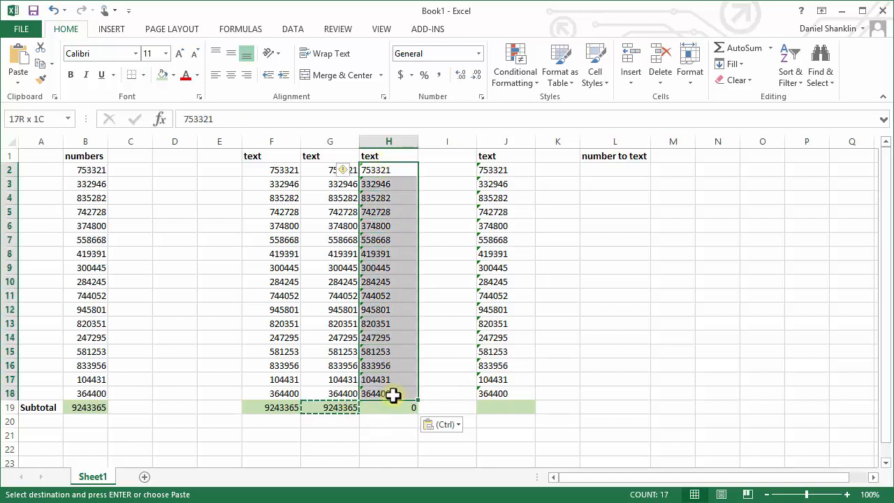
click(289, 32)
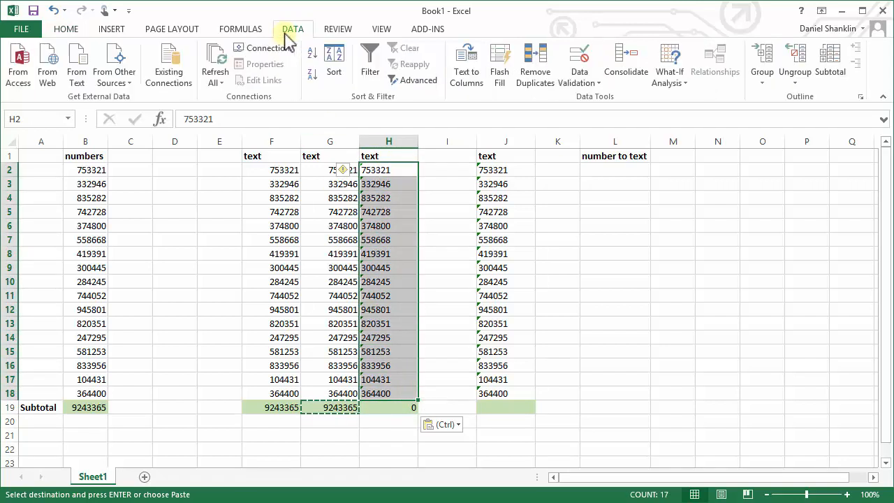
click(463, 75)
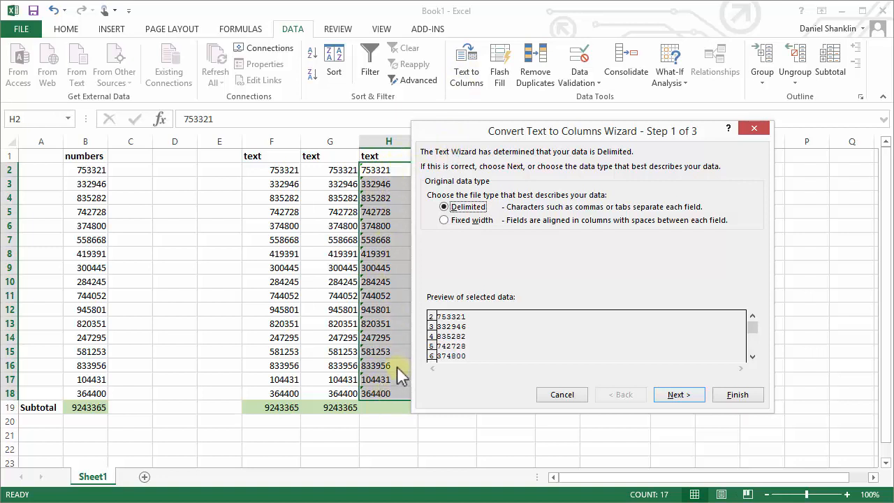
click(681, 395)
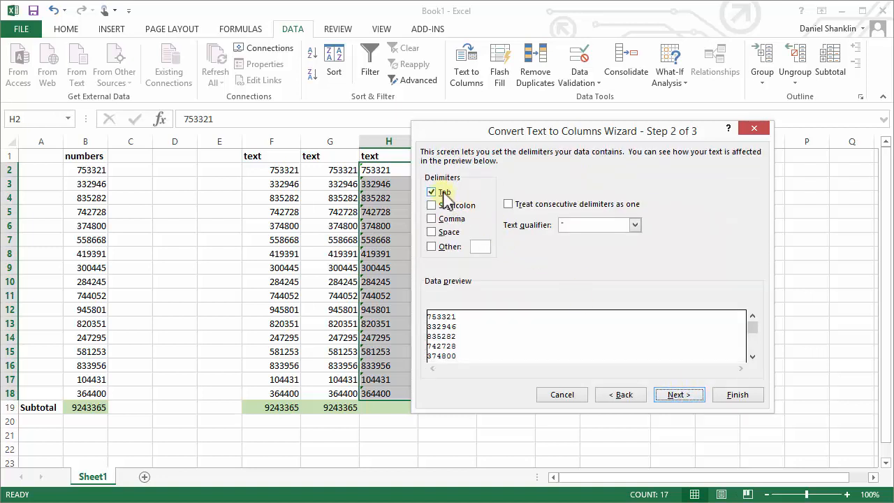
click(687, 397)
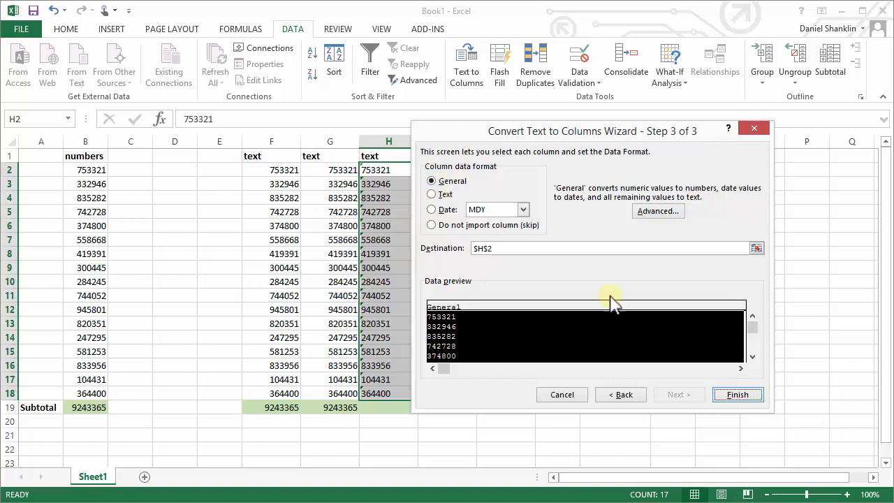
click(737, 395)
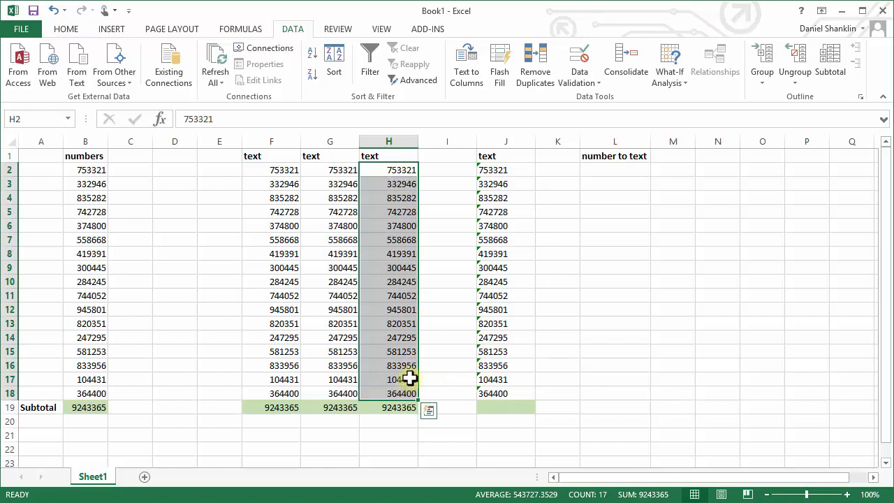
key(ctrl+z)
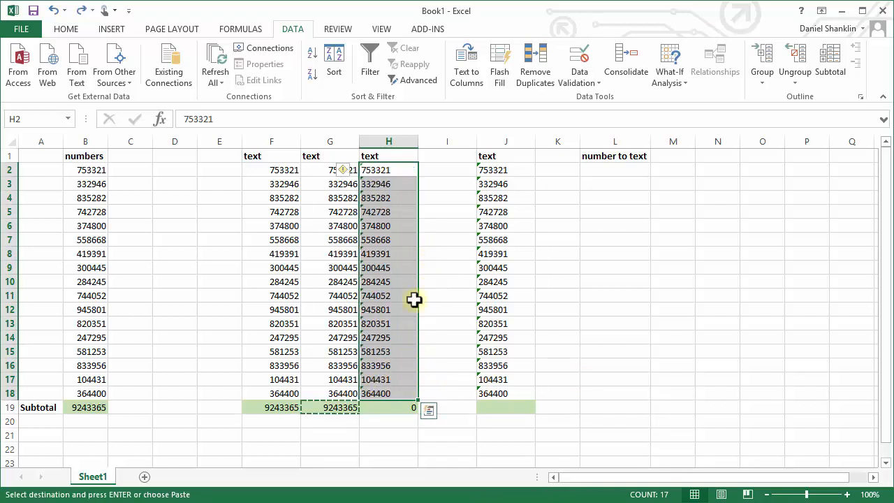
click(467, 76)
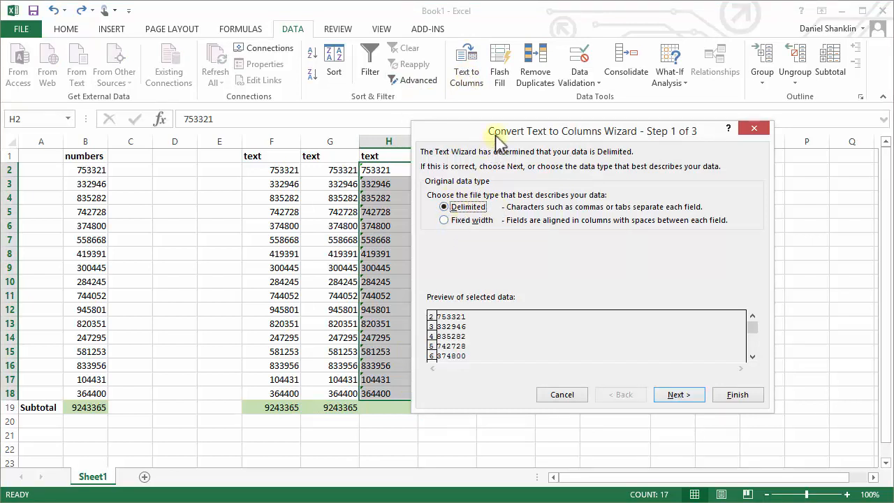
drag(489, 130, 566, 139)
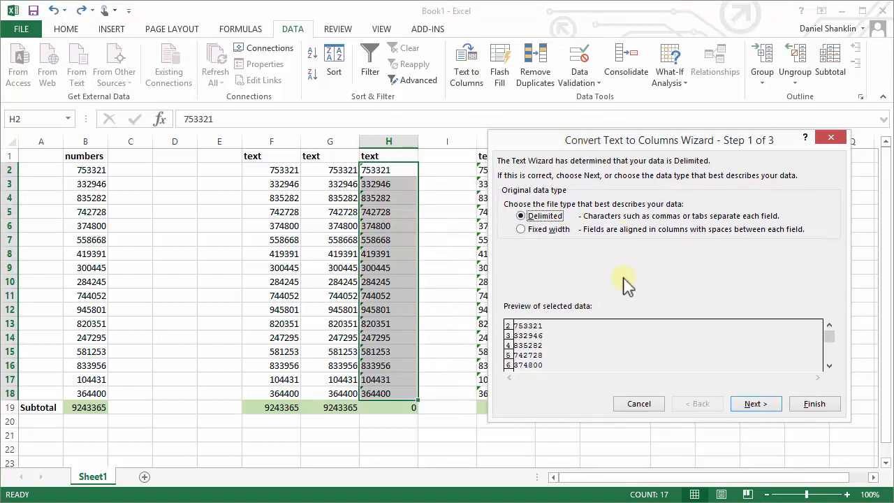
click(639, 403)
- Convert H2:H18 to numbers with Text to Columns, finishing straight from the first wizard page with Delimited, and undo the conversion
drag(393, 173, 396, 395)
click(479, 62)
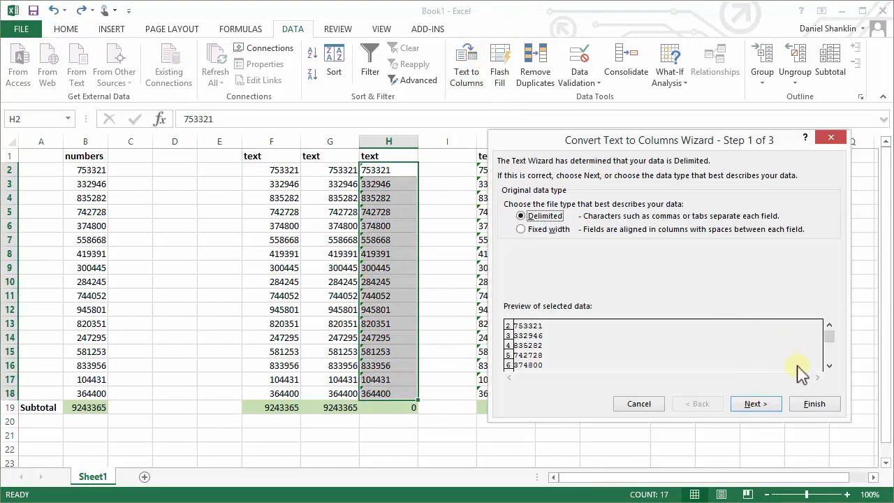
click(816, 412)
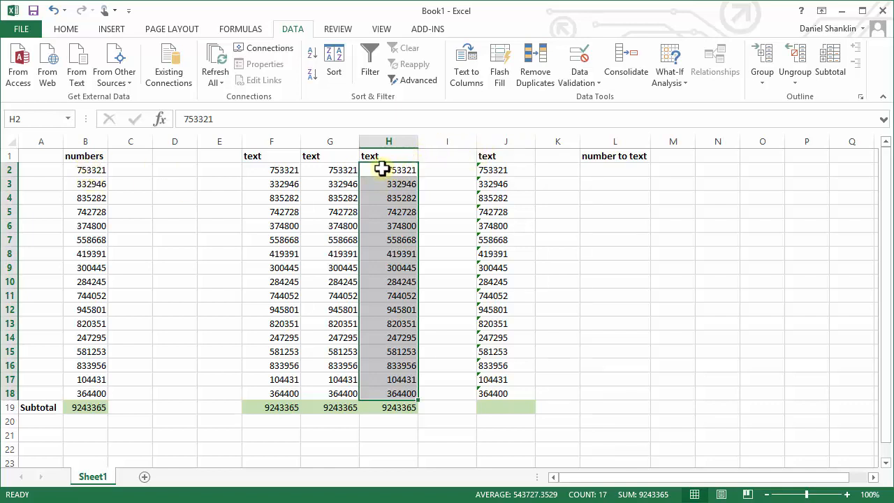
key(ctrl+z)
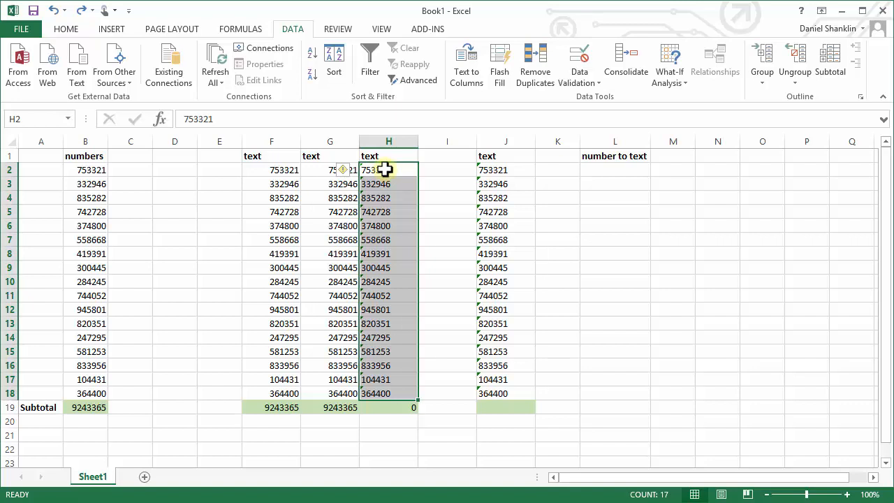
- Copy the blank cell D4, paste it onto H2:H18 with Paste Special using the Add operation, and undo the paste
click(181, 195)
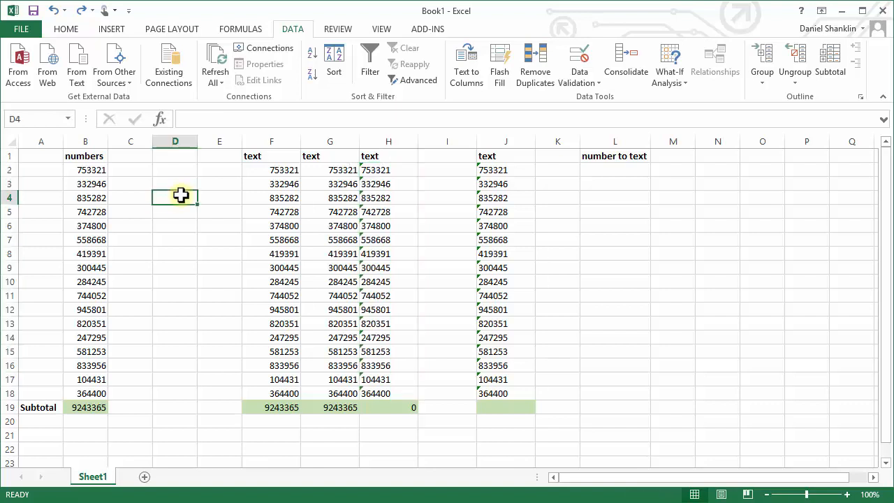
key(ctrl+c)
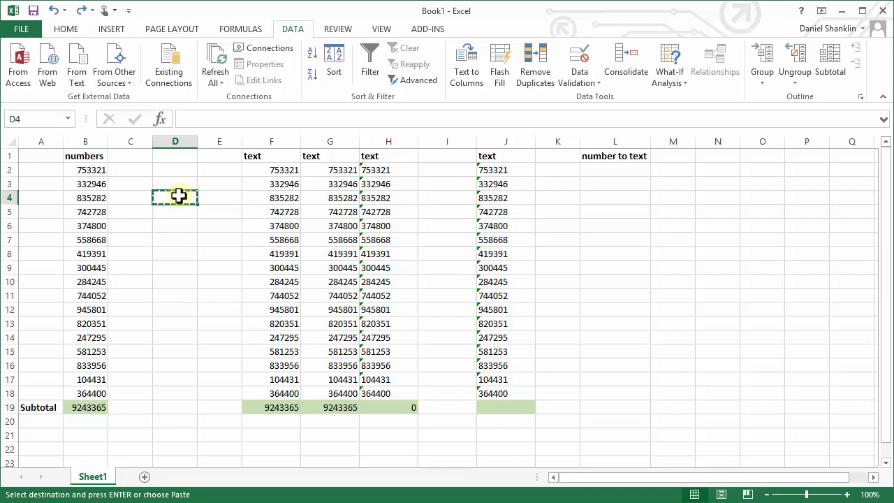
drag(389, 167, 391, 393)
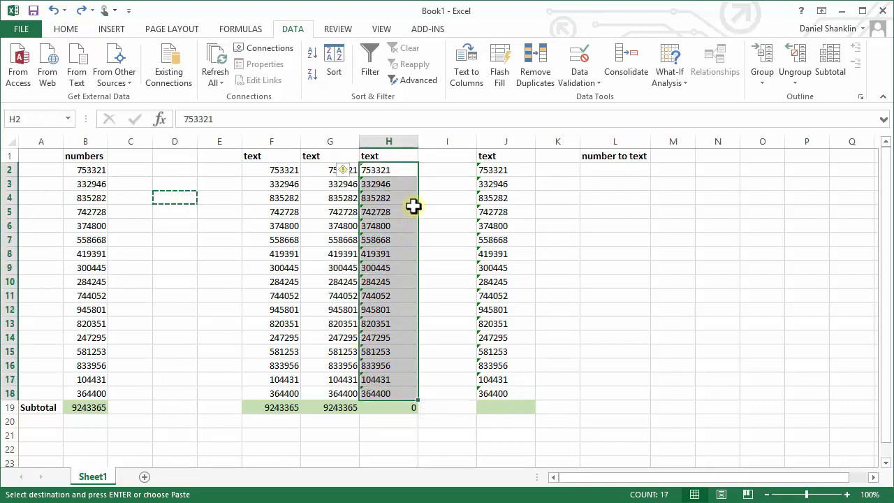
right_click(401, 185)
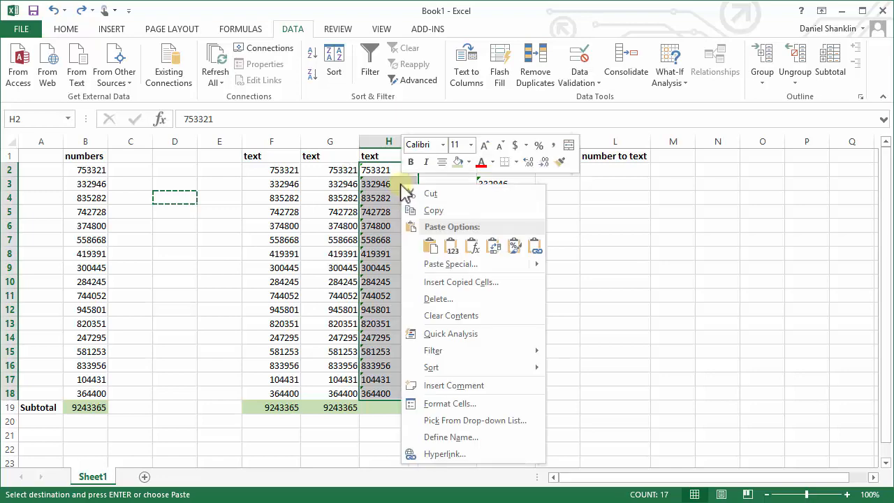
click(447, 263)
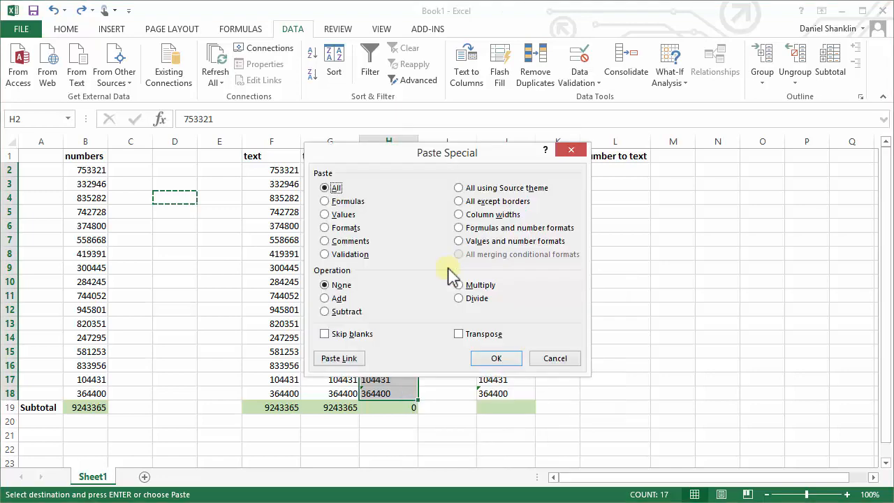
drag(409, 160, 583, 181)
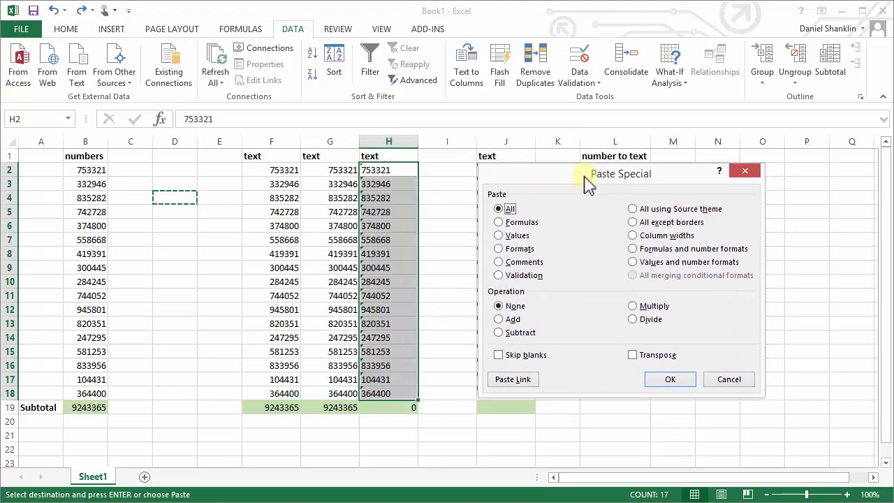
click(514, 320)
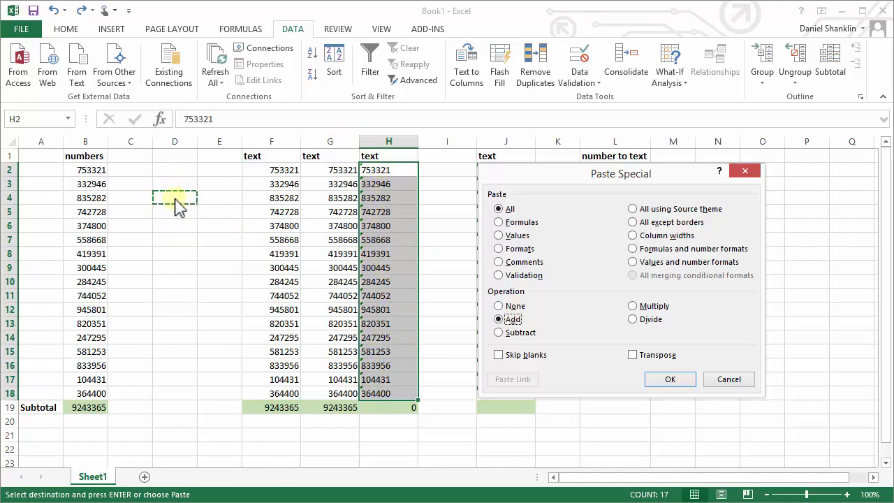
click(661, 383)
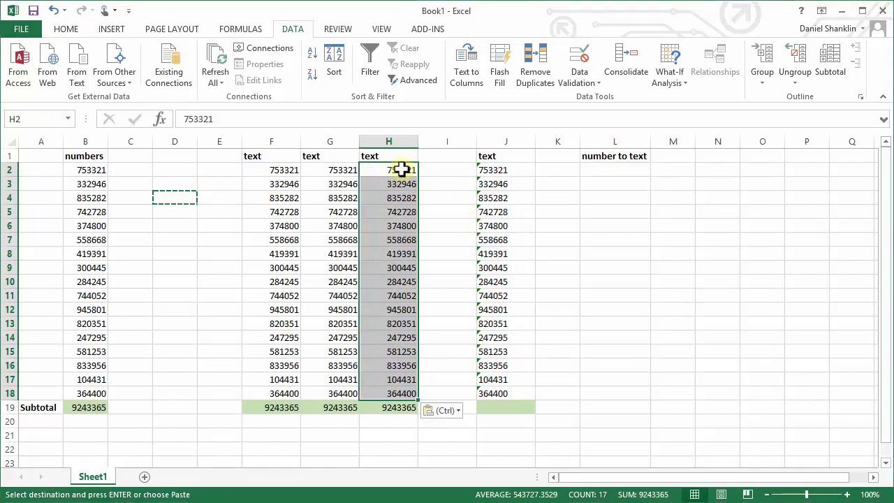
key(ctrl+z)
- Convert H2:H18 to numbers by copying the blank cell D7 and pasting it with Paste Special using the Add operation
click(180, 227)
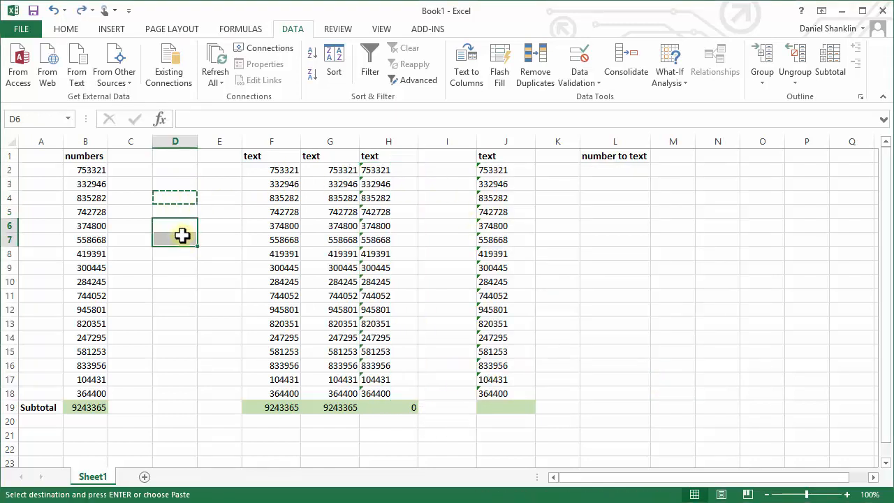
click(184, 240)
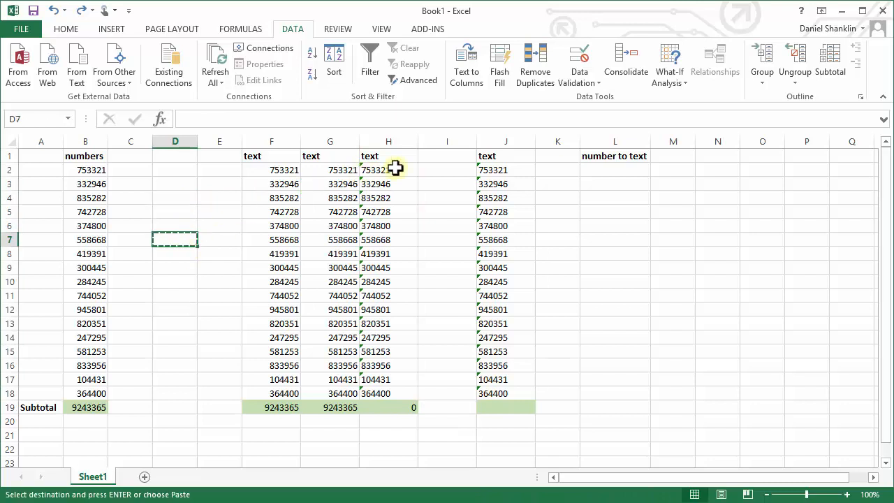
drag(392, 170, 386, 393)
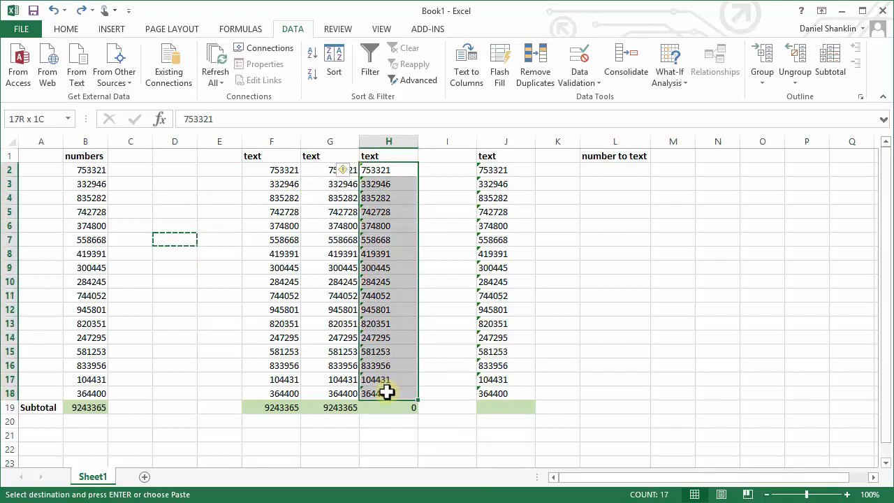
right_click(402, 254)
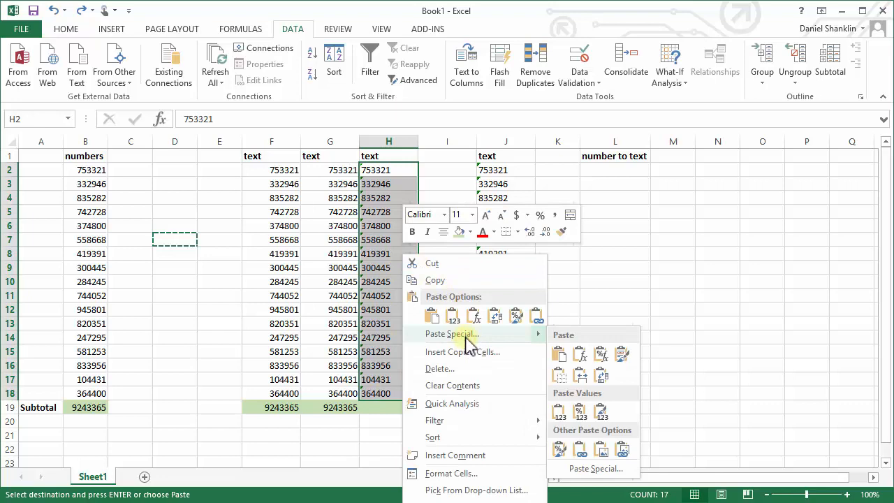
click(466, 335)
click(356, 367)
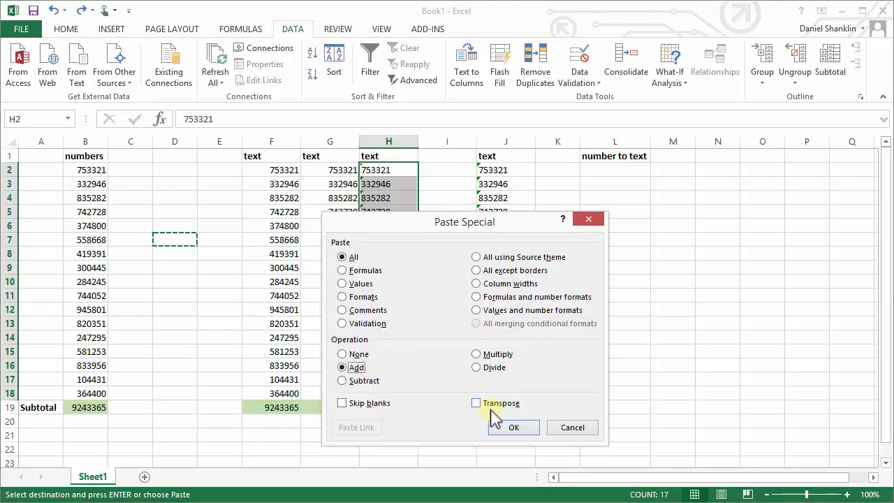
click(508, 427)
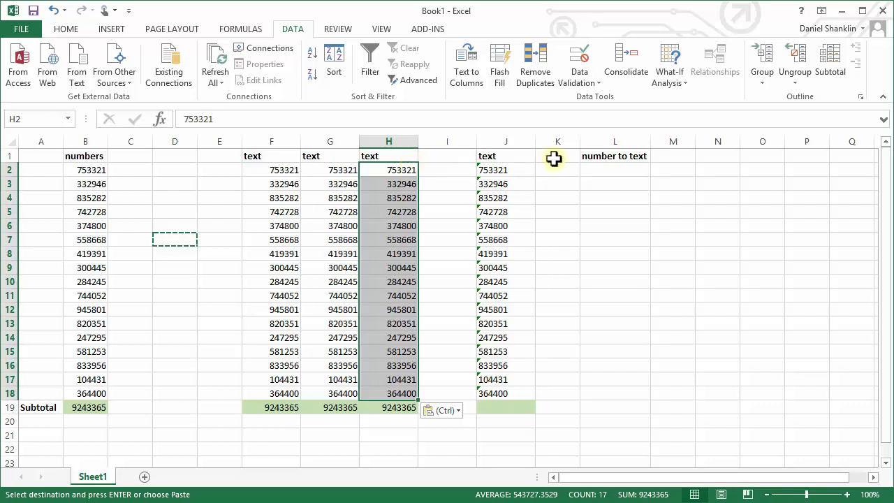
- Insert a blank column before the "number to text" column L
click(532, 169)
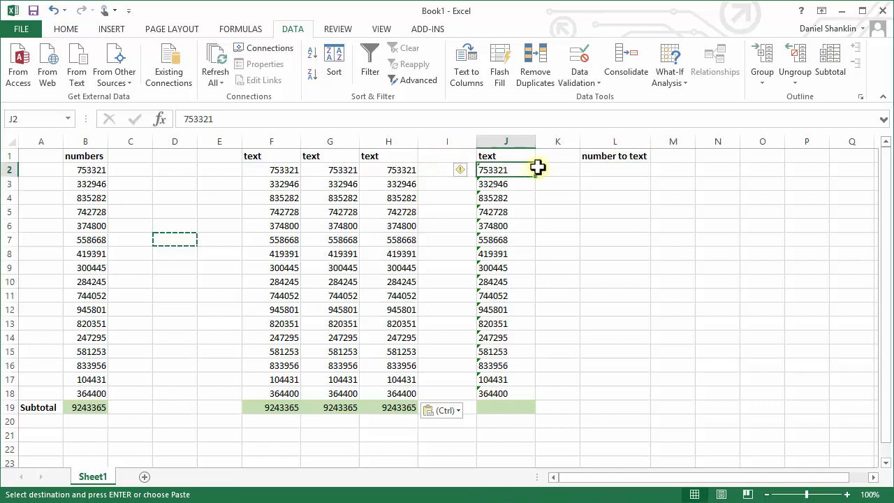
click(560, 169)
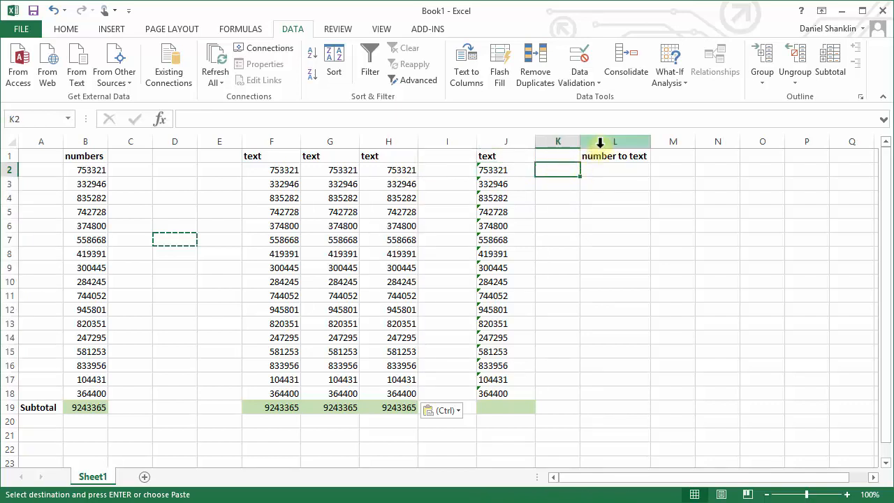
right_click(601, 143)
click(651, 245)
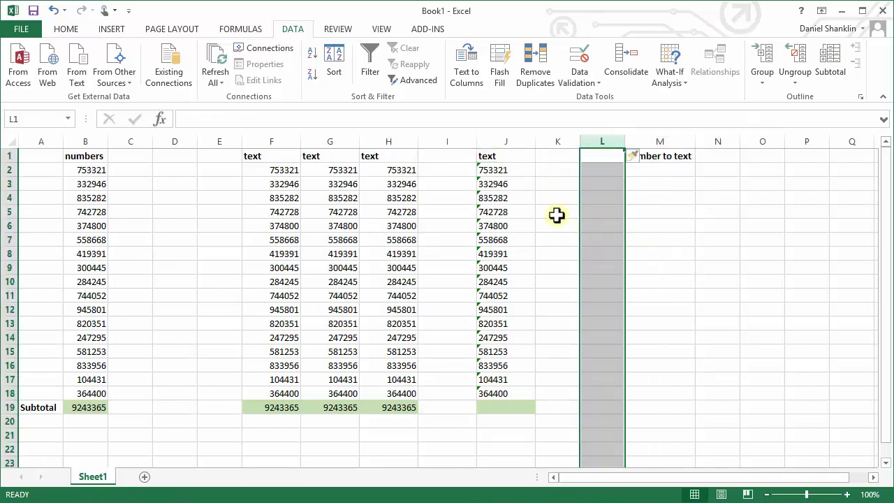
- Format J1:J18 as a table with headers, using the blue Medium style with grey banded rows
click(516, 393)
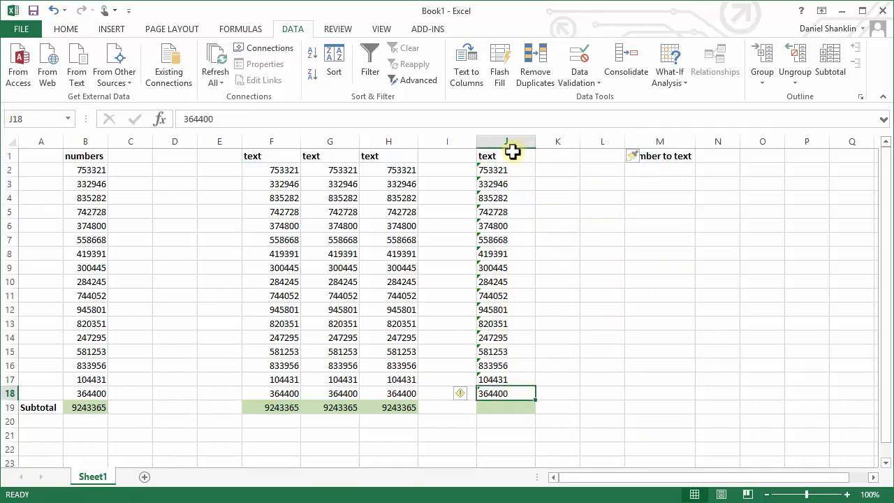
drag(509, 154, 507, 386)
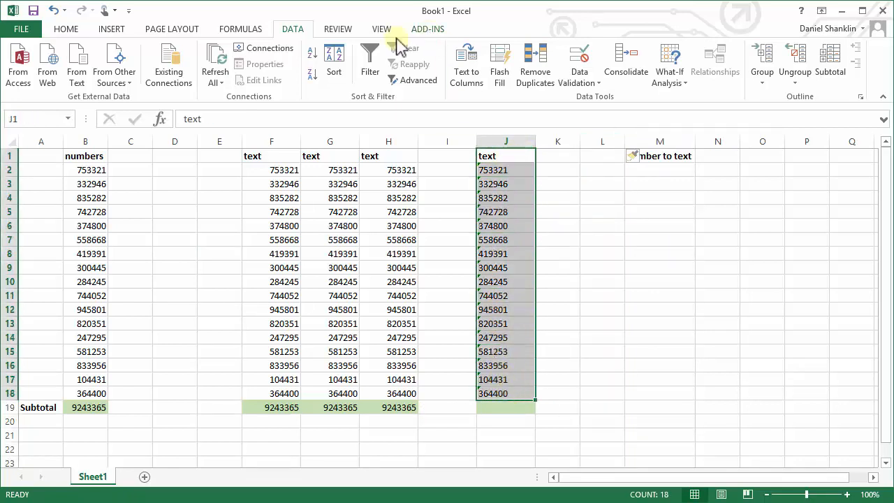
click(66, 29)
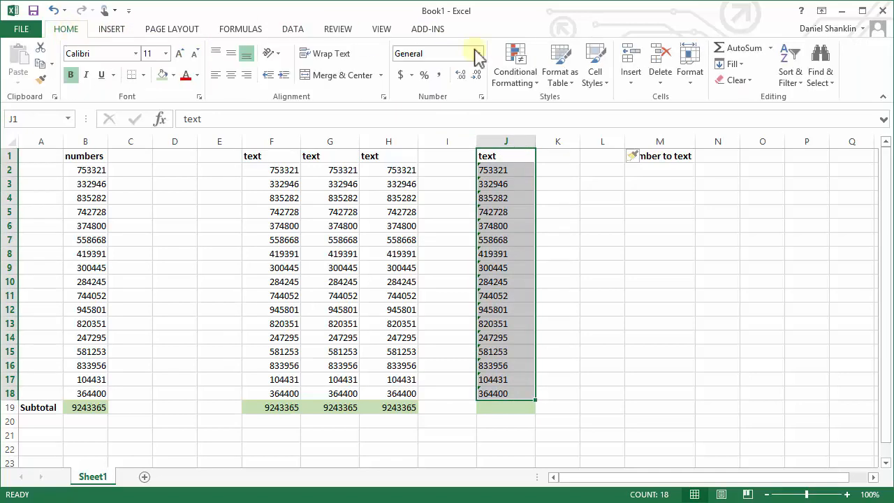
click(566, 84)
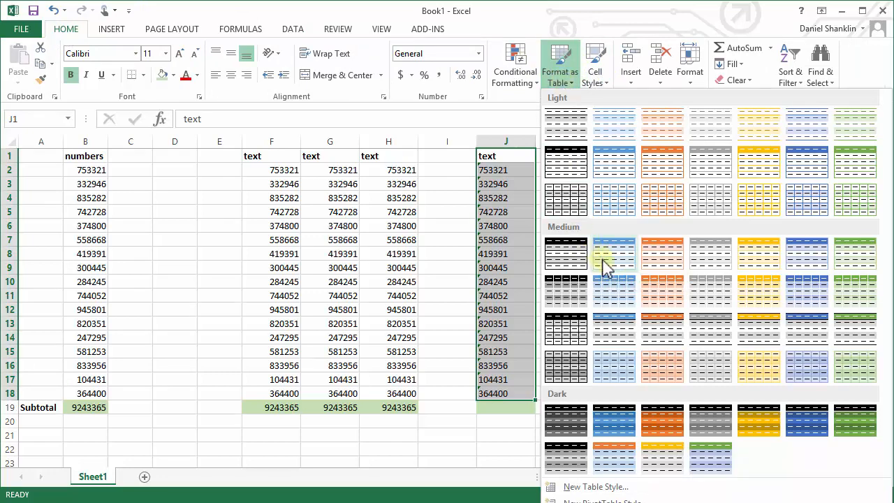
click(627, 327)
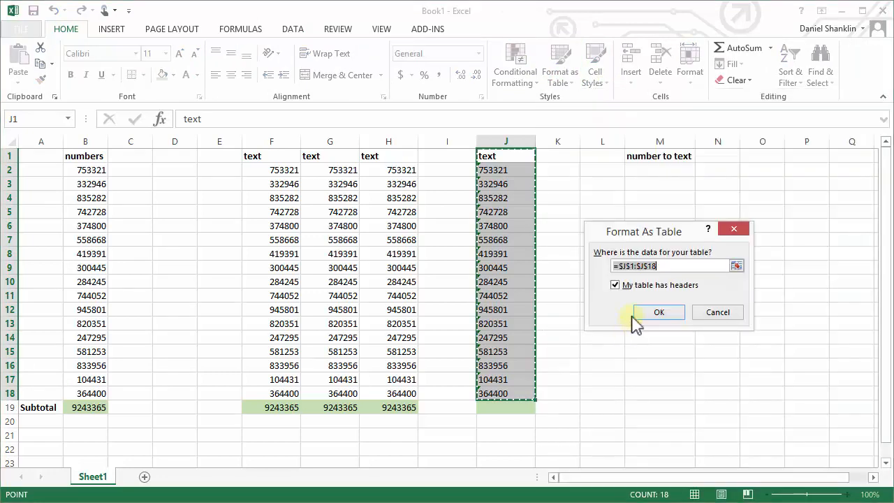
click(641, 316)
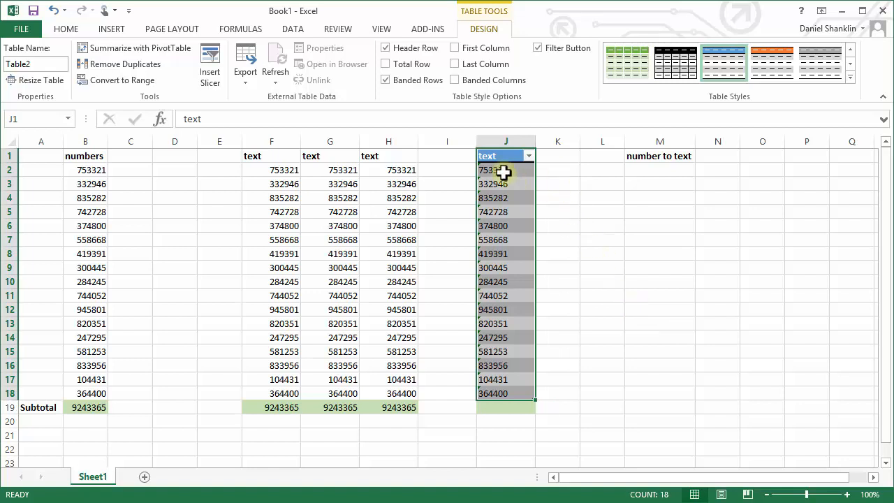
drag(503, 170, 515, 395)
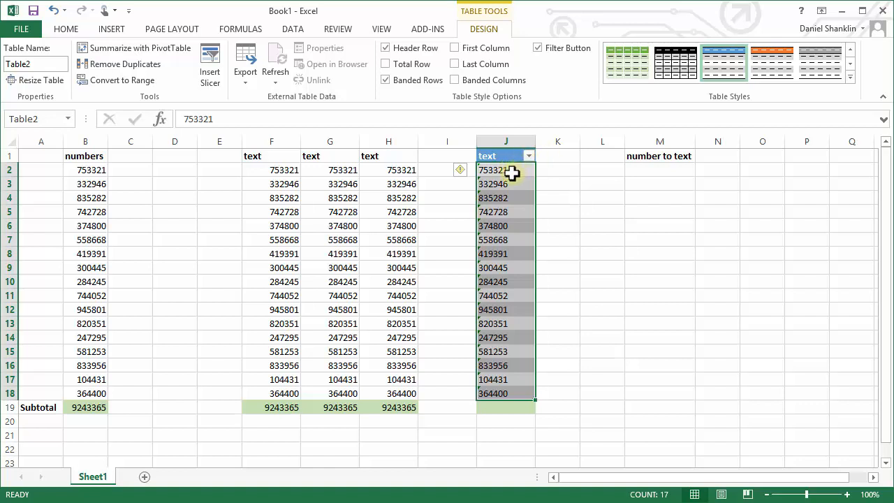
click(517, 404)
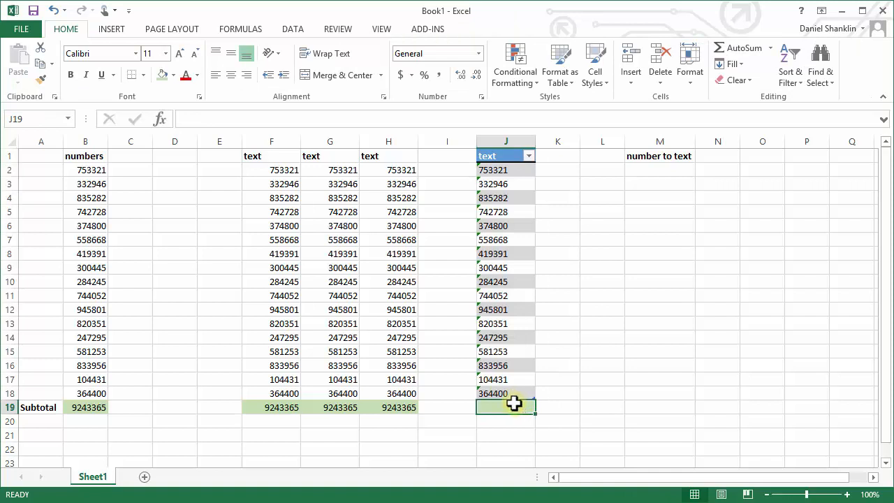
click(516, 395)
click(523, 405)
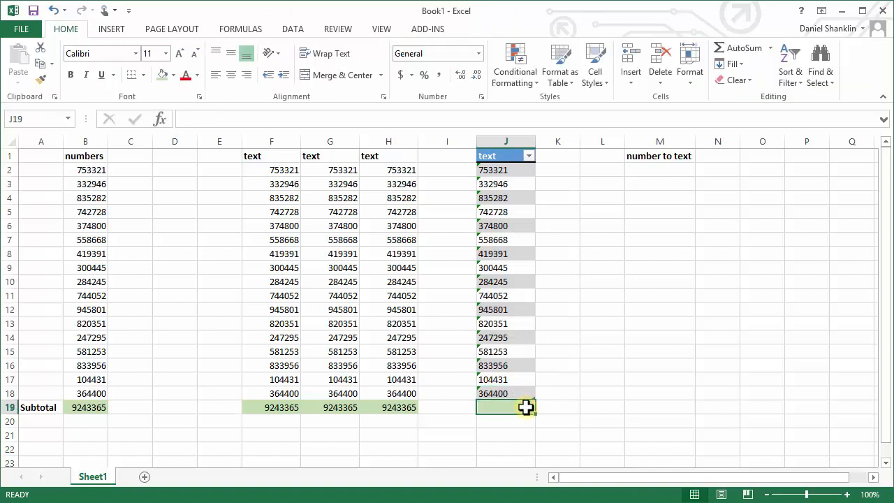
- Add a column headed "number" to the table by entering the header in K1
click(552, 158)
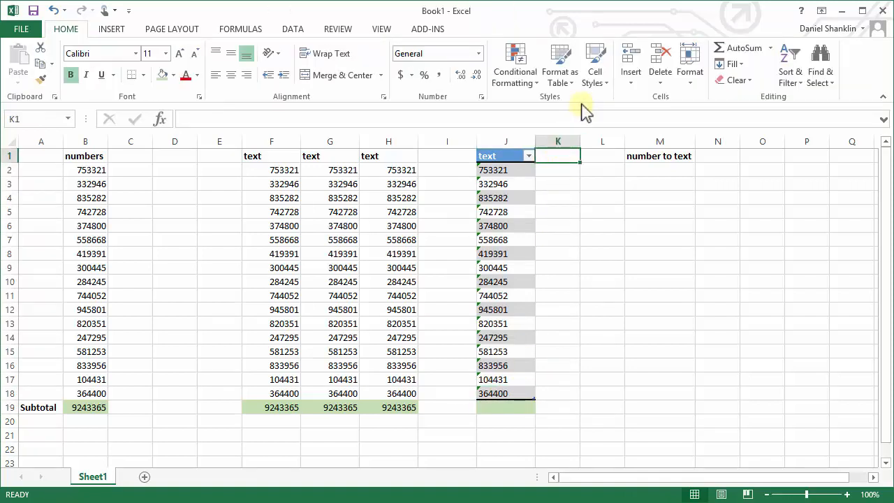
text(number)
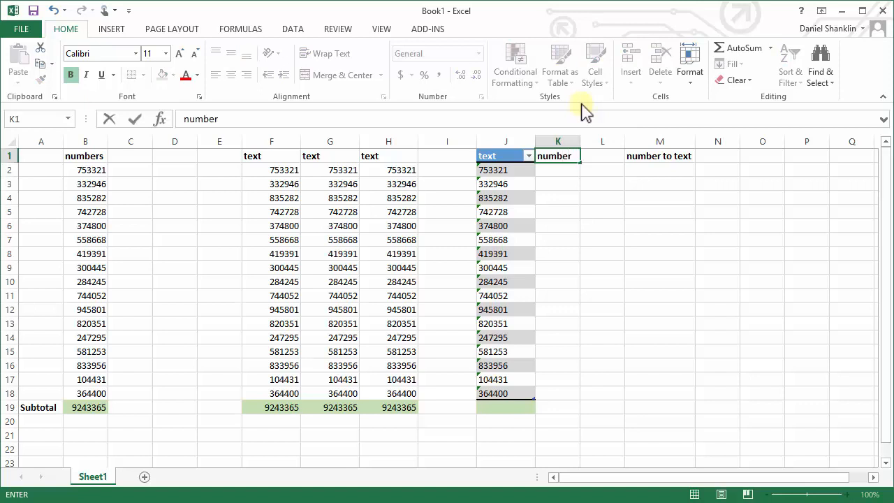
key(Return)
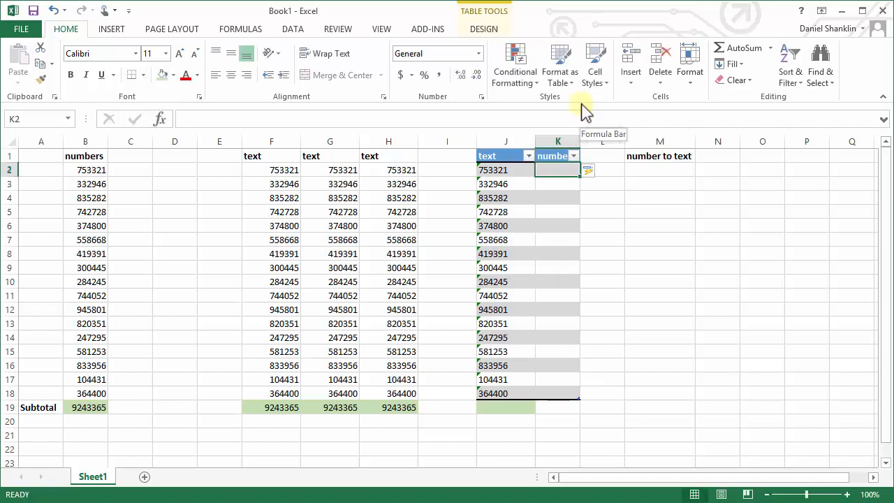
text(=)
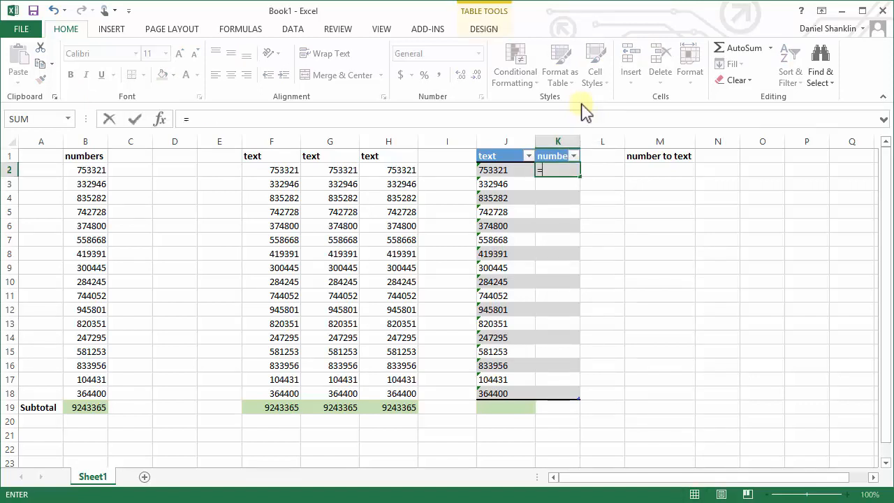
key(Left)
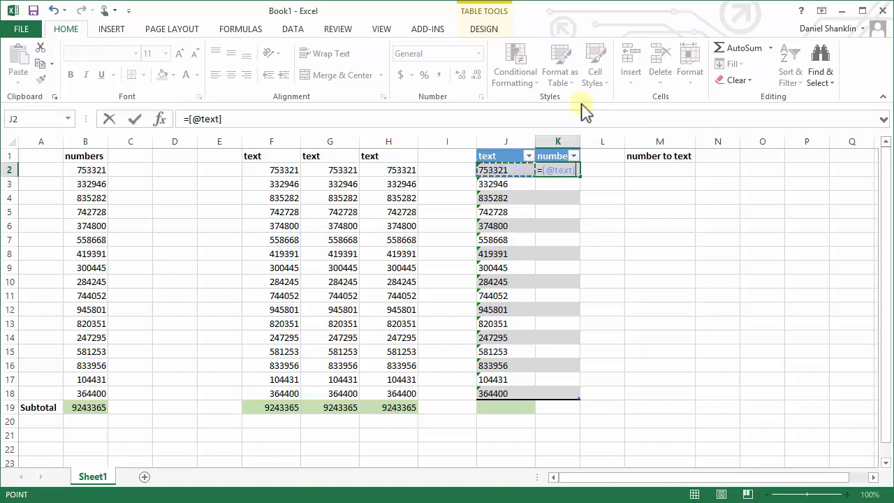
text(*)
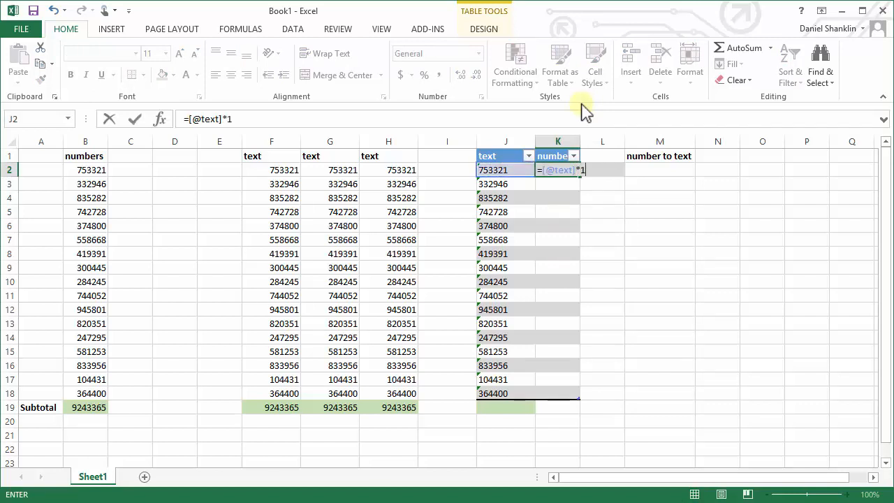
key(Return)
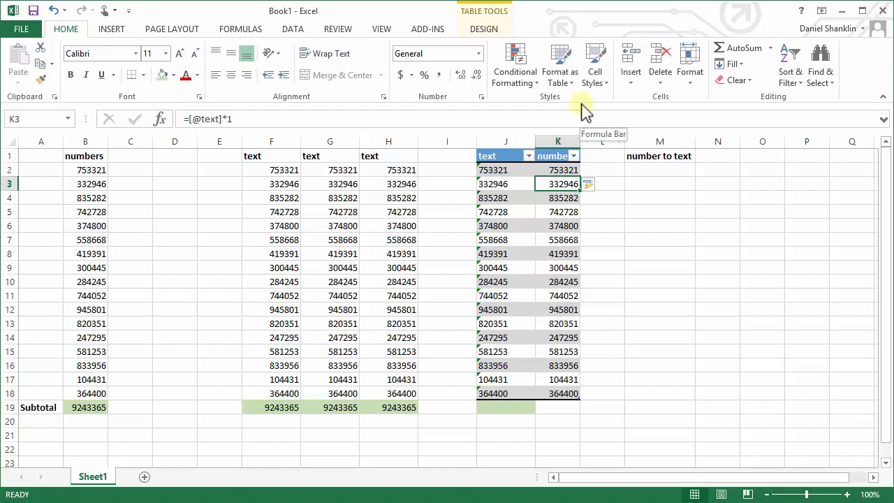
- Examine the formulas down the table's number column and compare them with the entries in the text column
key(Down)
key(Down)
key(Down)
key(Down)
key(Down)
key(Down)
key(Down)
key(Down)
key(Down)
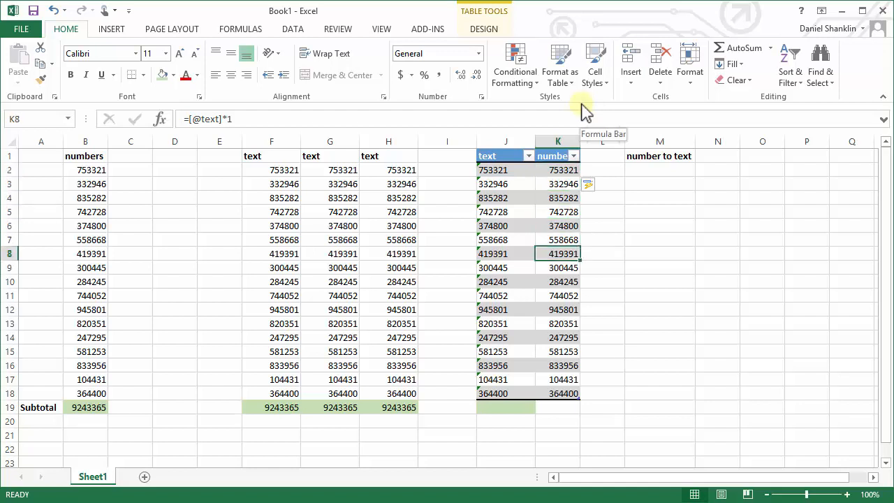
key(Down)
key(Down)
key(Down)
key(Down)
key(Down)
key(Down)
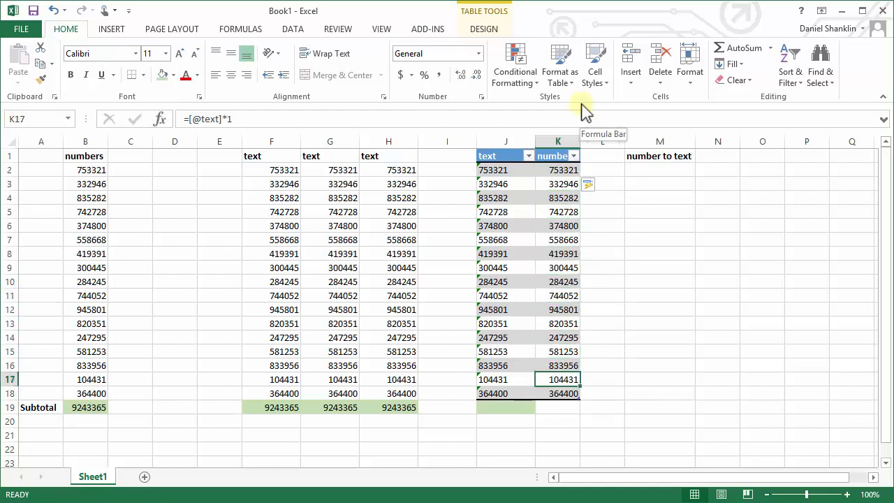
key(Up)
key(Up)
key(Up)
key(Up)
key(Up)
key(Up)
key(Up)
key(Up)
key(Up)
key(Up)
key(Up)
key(Up)
key(Up)
key(Up)
key(Up)
key(Up)
key(Up)
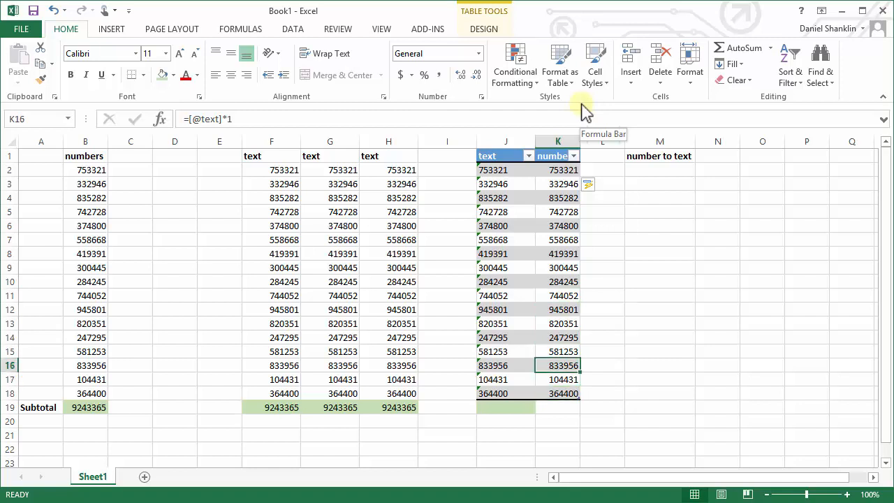
key(Down)
key(Down)
key(Down)
key(Down)
key(Down)
key(Down)
key(Down)
key(Down)
key(Down)
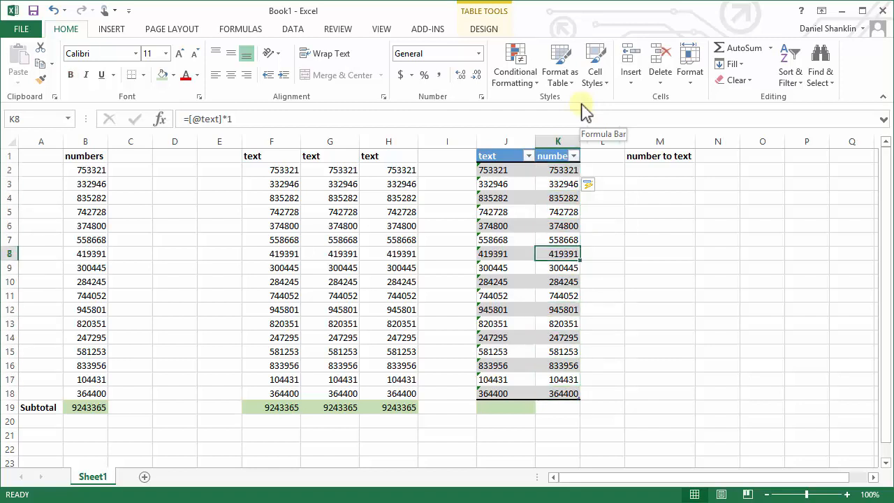
key(Left)
key(Up)
key(Up)
key(Up)
key(Down)
key(Down)
key(Down)
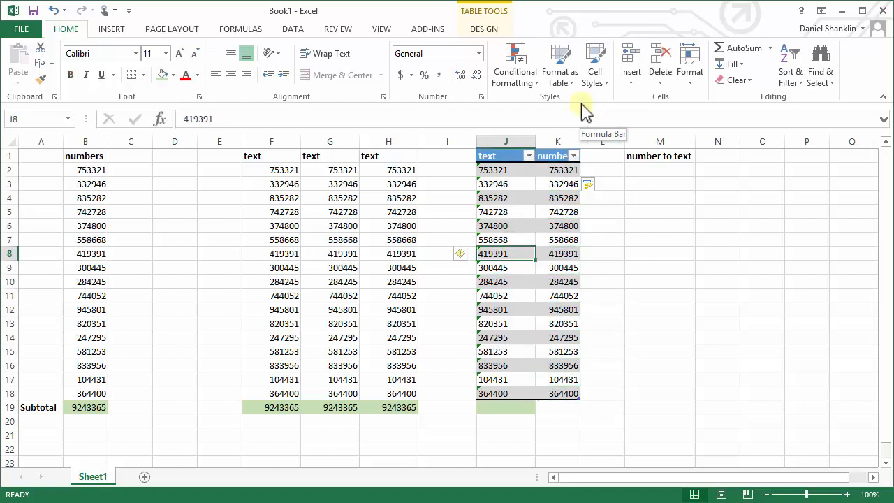
- Total the table's number column in K19 with =SUM(Table2[number])
key(Right)
key(Down)
key(Down)
key(Down)
key(Down)
key(Down)
key(Down)
key(Down)
key(Down)
key(Down)
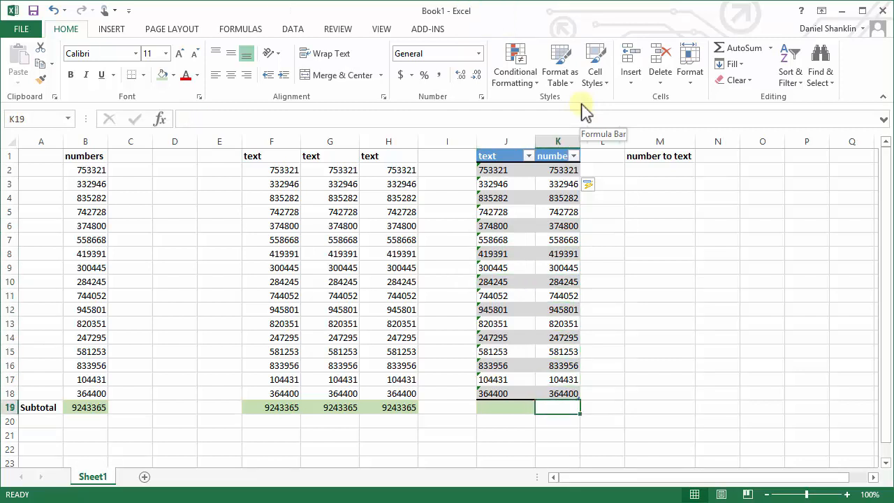
text(=sum())
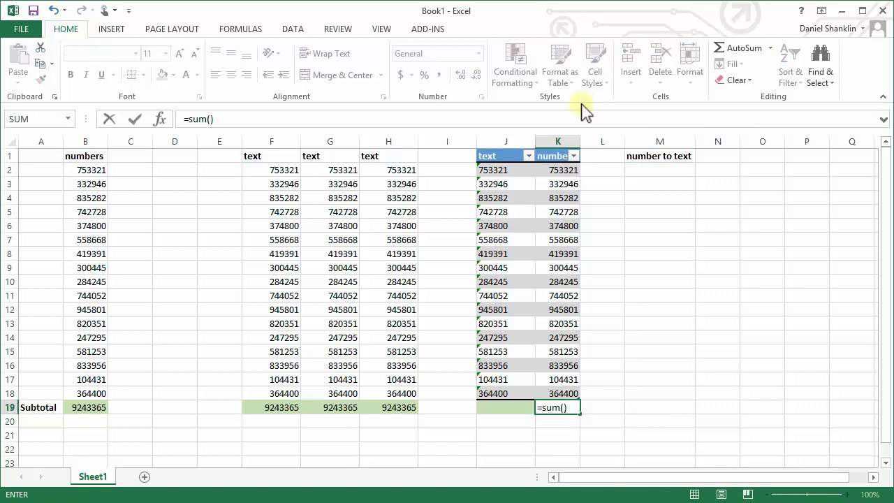
key(BackSpace)
key(Up)
key(ctrl+shift+Up)
key(Return)
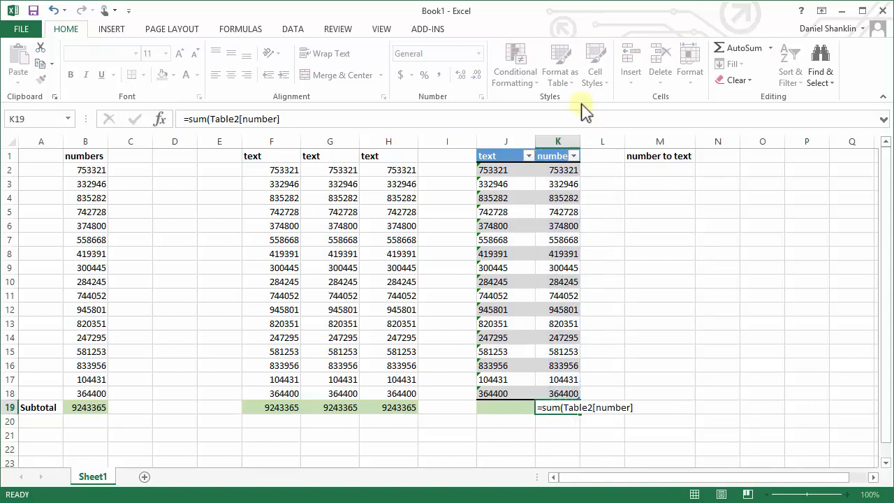
key(Up)
key(ctrl+c)
key(Escape)
- Set the total in J19 to Sum for the table's text column and check the source cells J2:J18
key(Left)
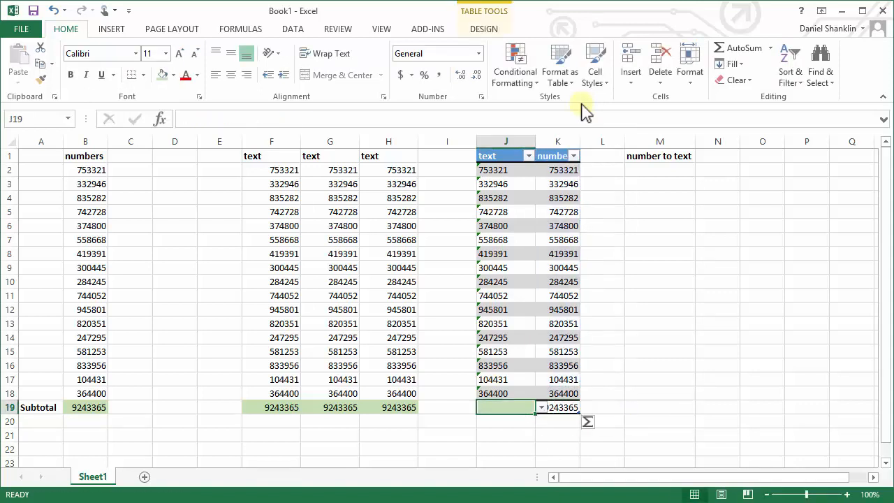
click(541, 407)
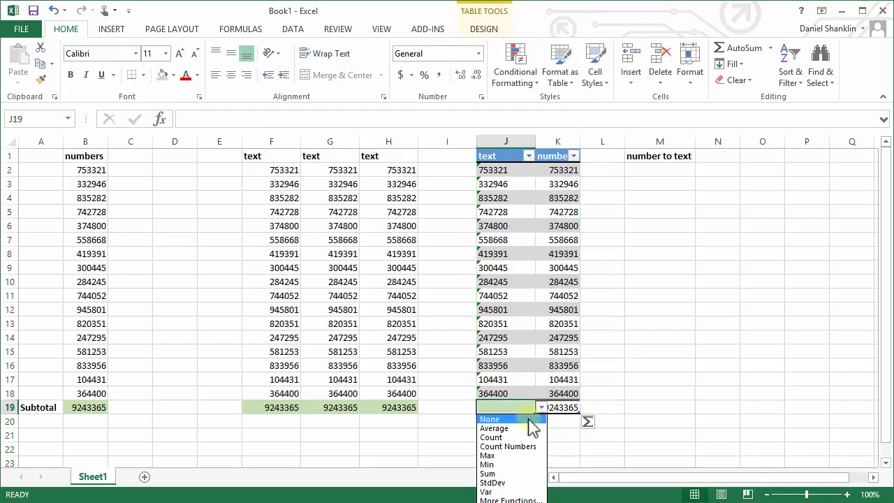
click(507, 473)
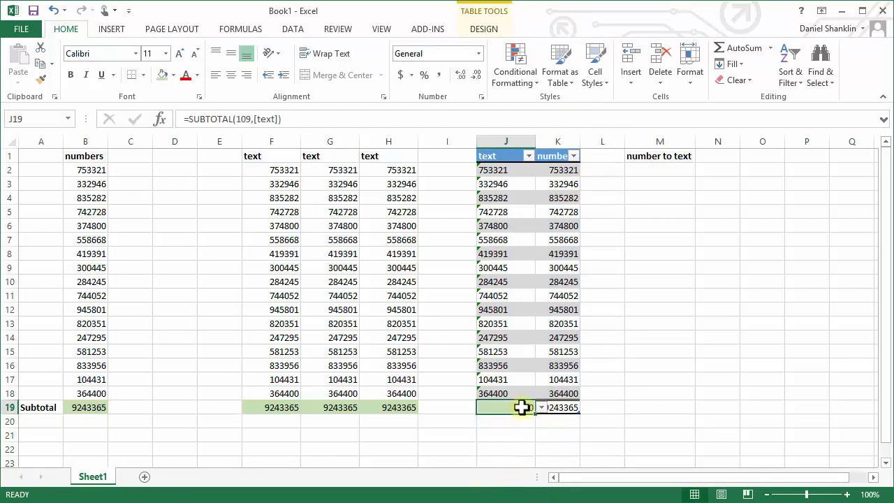
drag(515, 175, 497, 391)
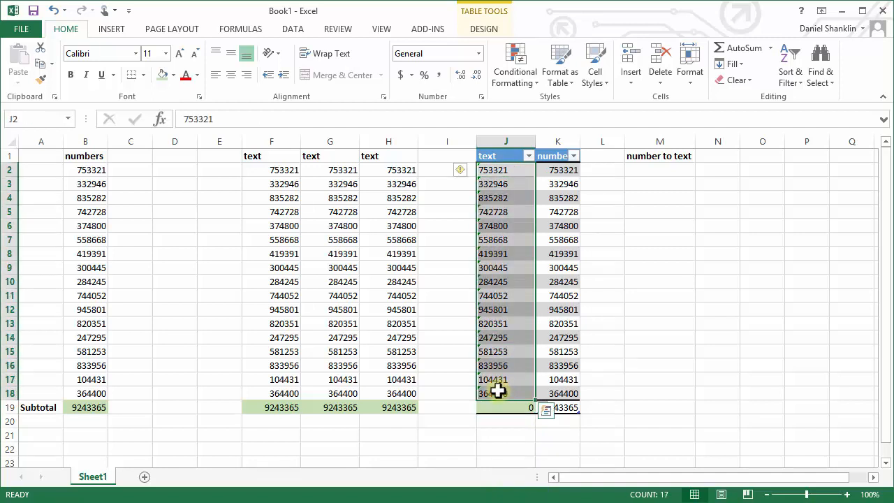
key(Down)
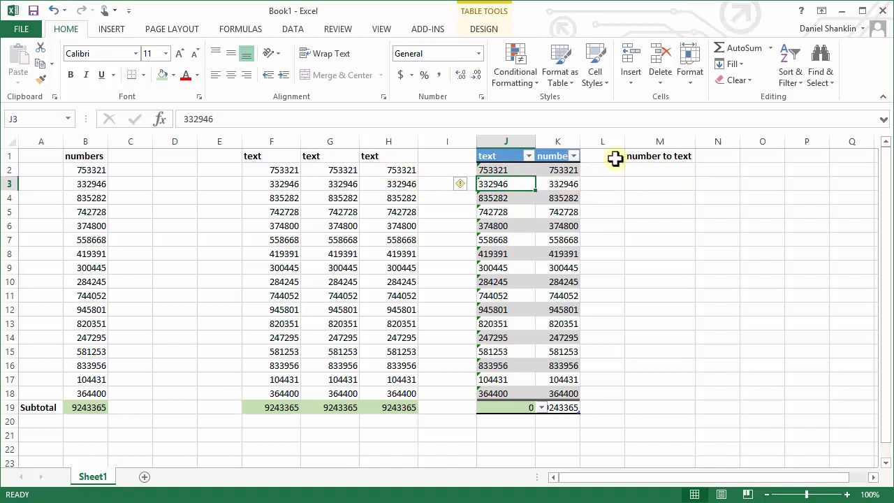
- Enter the formula =TEXT(B2,"0") in M2 under the "number to text" header
click(653, 174)
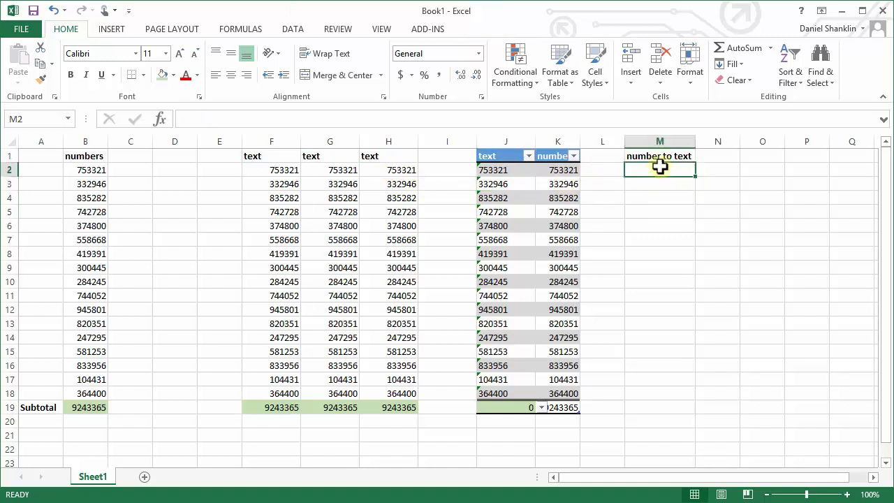
text(=text)
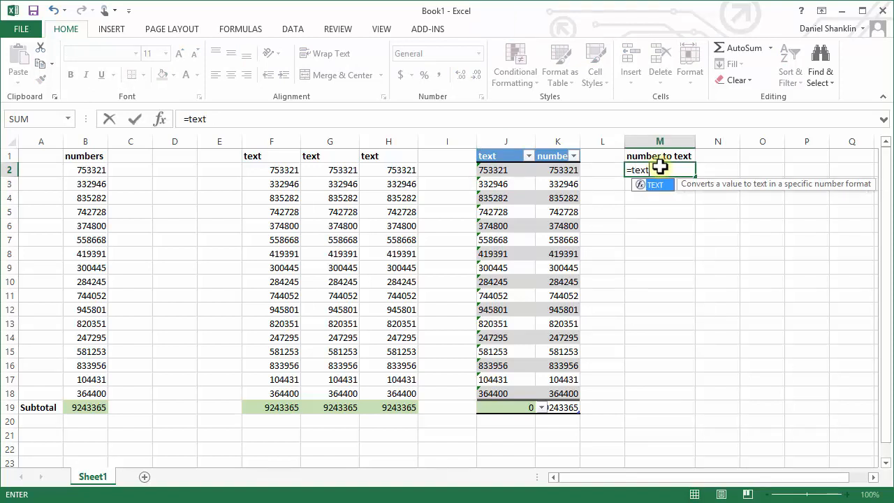
text(()
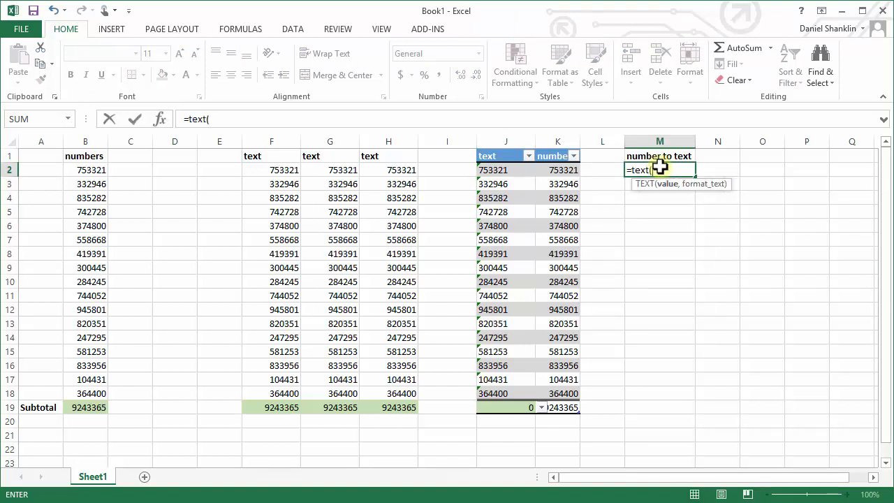
click(95, 170)
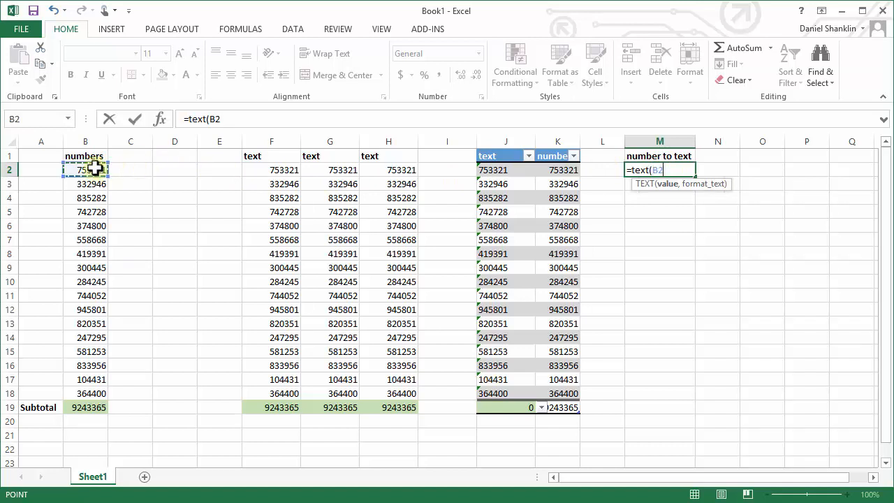
text(,"0)
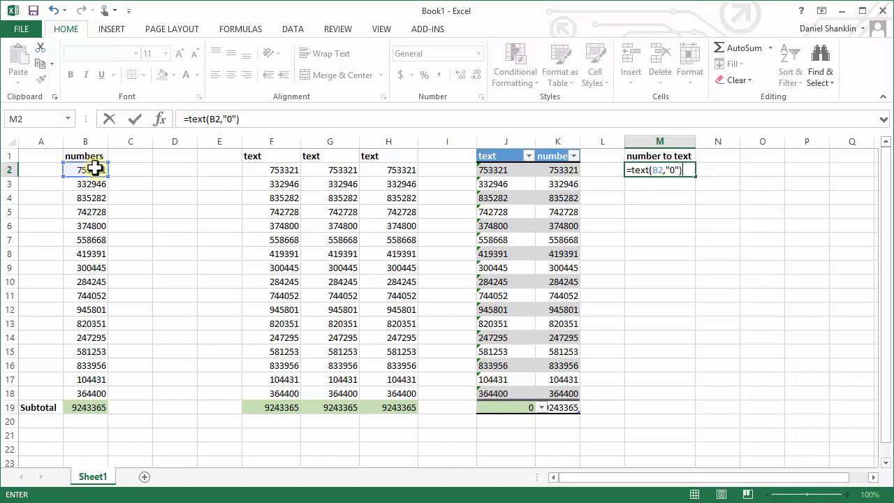
key(Return)
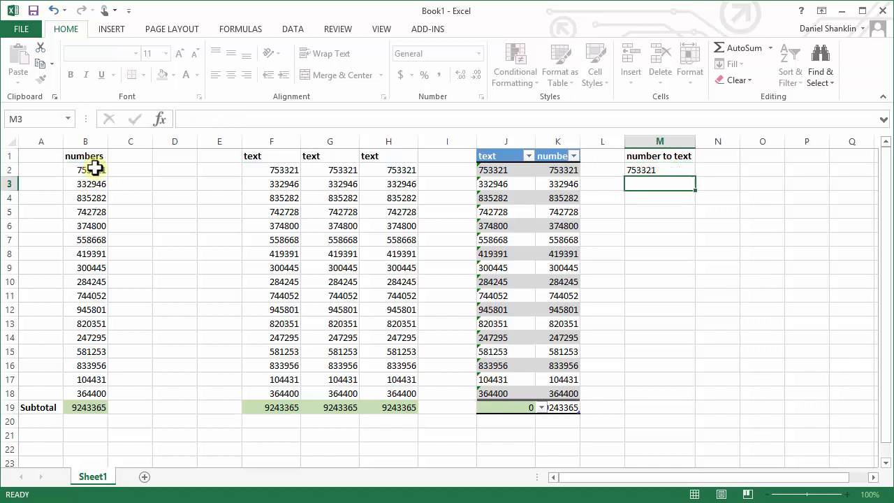
- Fill the TEXT formula from M2 down to M18
key(Up)
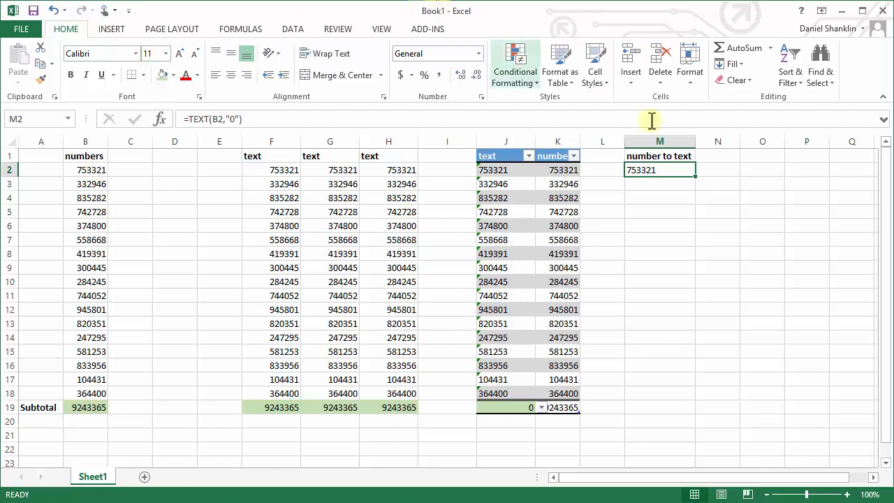
drag(697, 179, 668, 395)
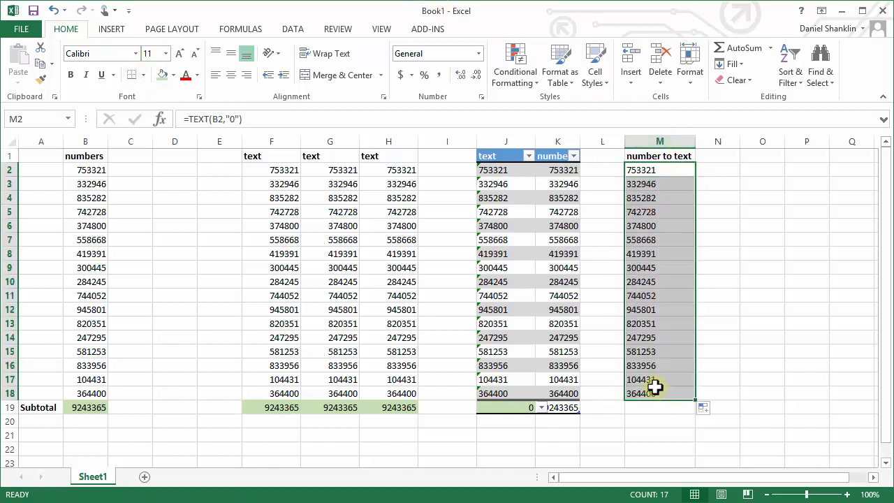
click(639, 172)
- Copy the subtotal formula from B19 into M19 and check that it sums M2:M18
click(73, 407)
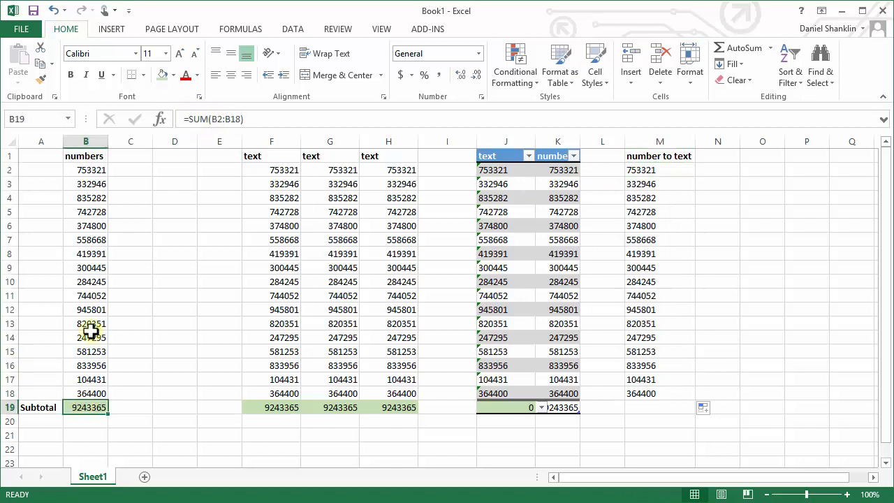
double_click(93, 411)
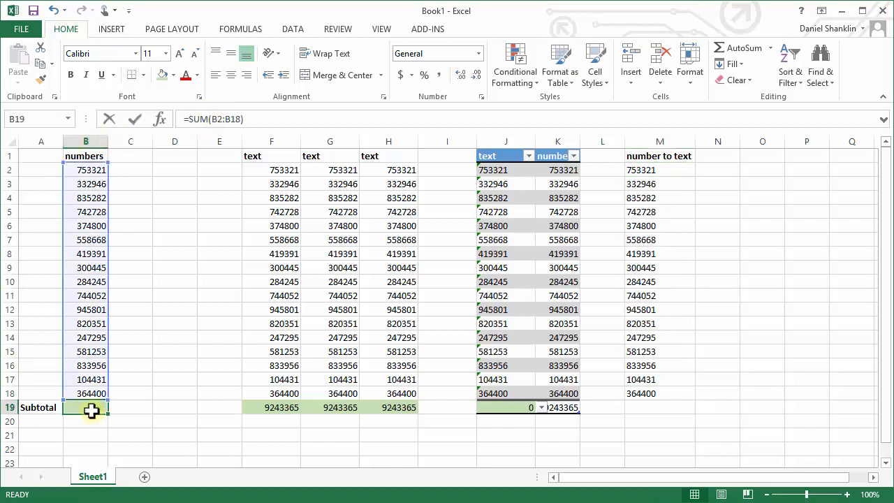
key(Escape)
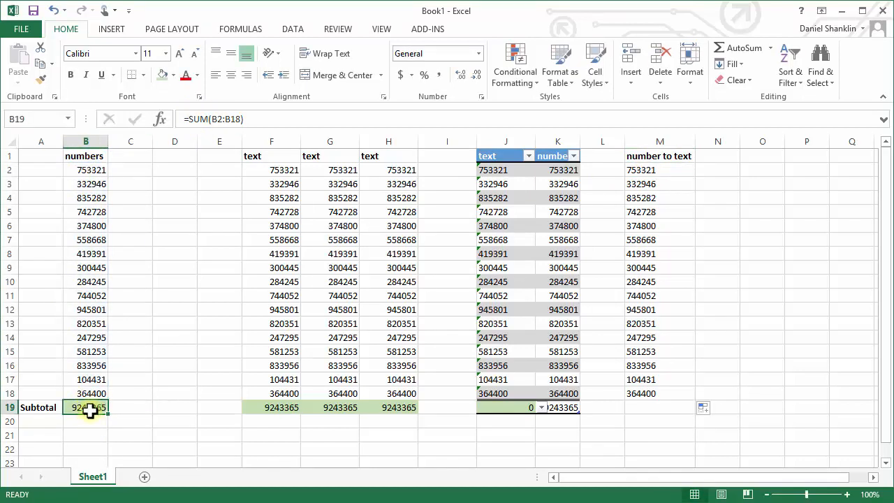
key(ctrl+c)
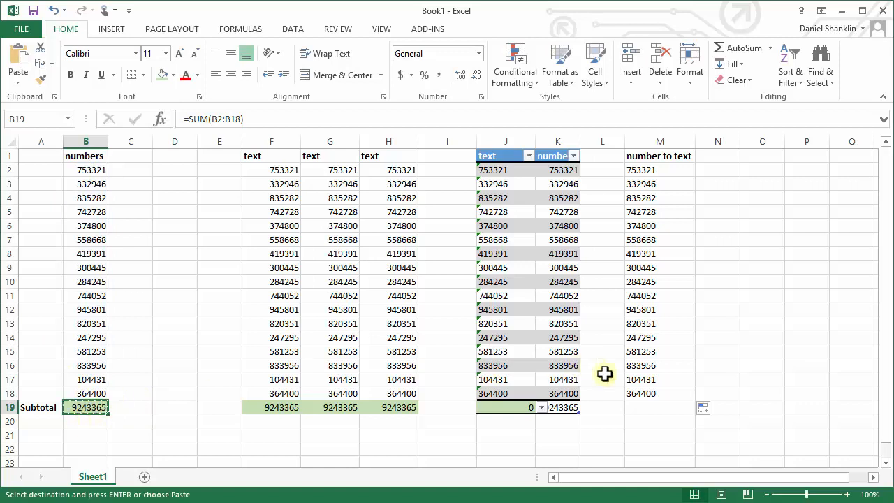
click(650, 411)
key(ctrl+v)
double_click(667, 408)
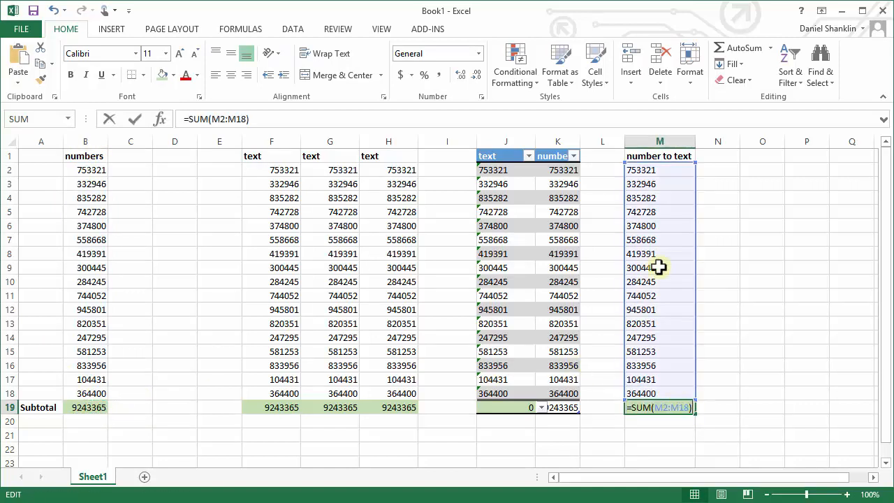
key(Escape)
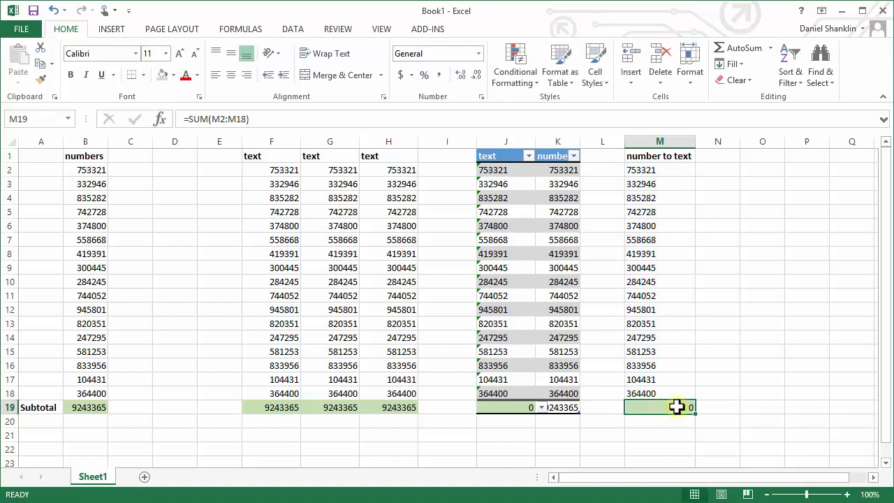
- Replace the TEXT formulas in M2:M18 with their values by copying the range and pasting values over it
click(669, 173)
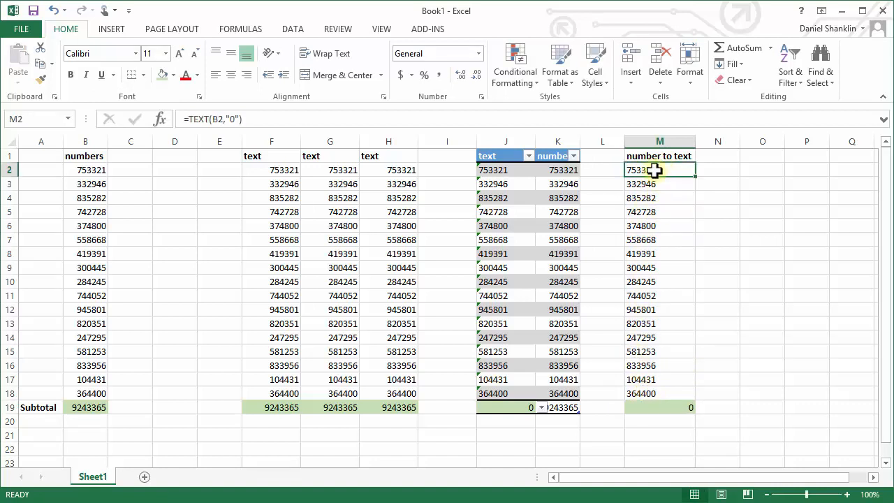
shift+click(642, 391)
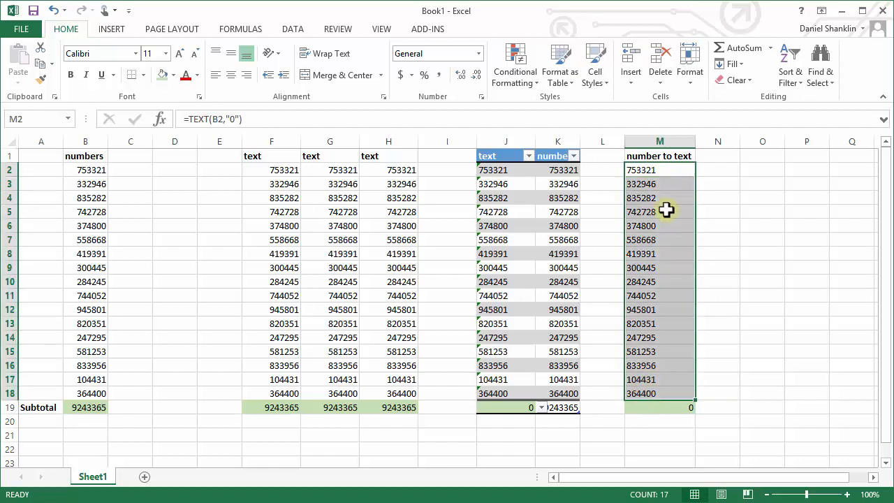
key(ctrl+c)
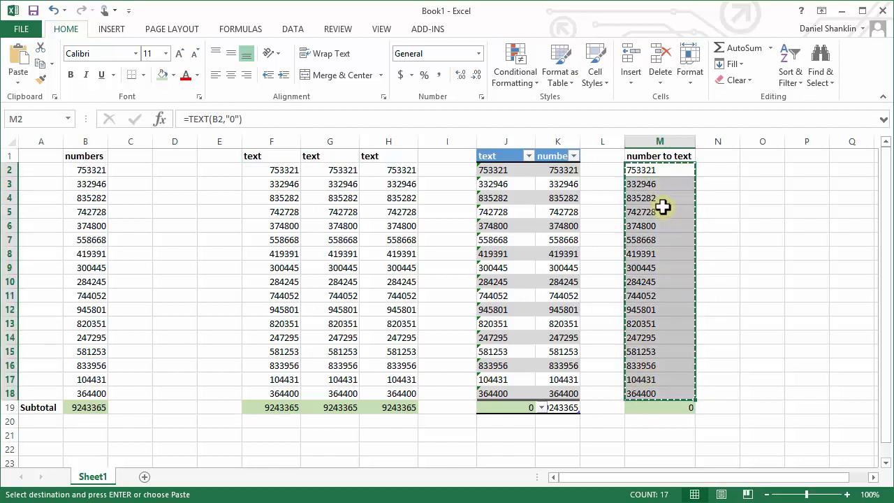
right_click(660, 204)
click(710, 264)
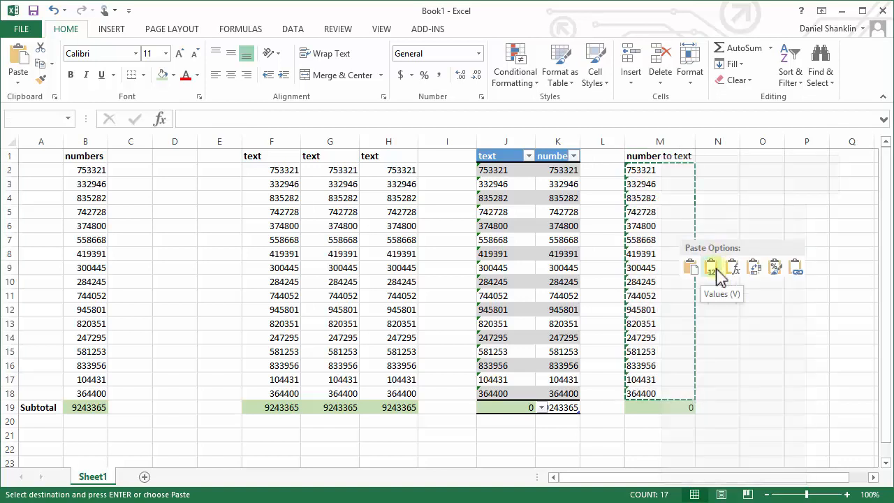
- Examine the pasted values in M2:M18 and the number format options offered for M2
click(667, 211)
click(646, 184)
click(646, 170)
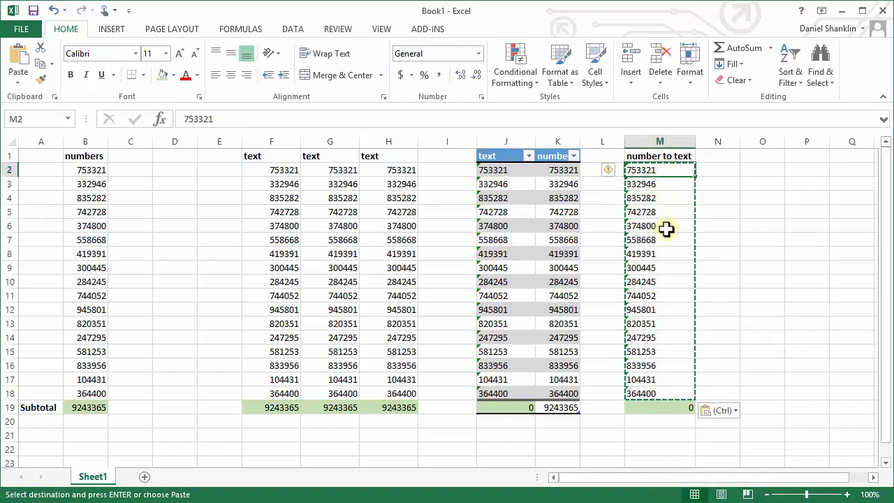
click(660, 240)
click(649, 365)
click(650, 393)
click(642, 170)
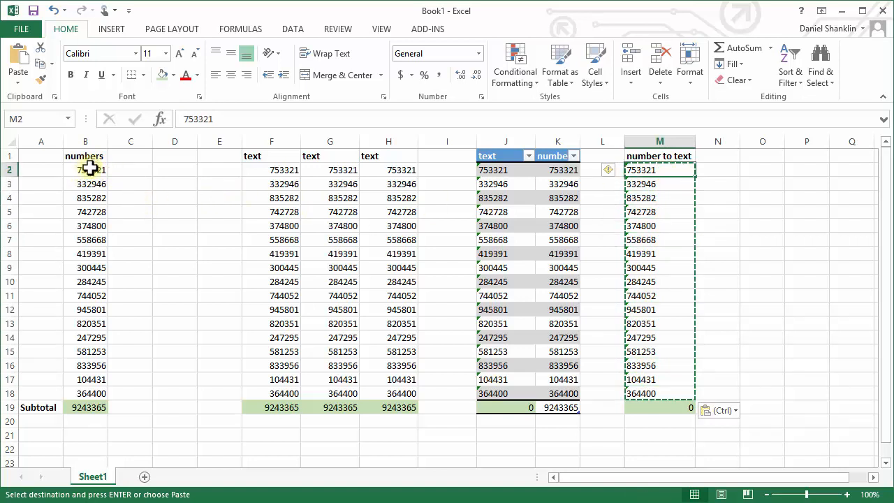
click(478, 54)
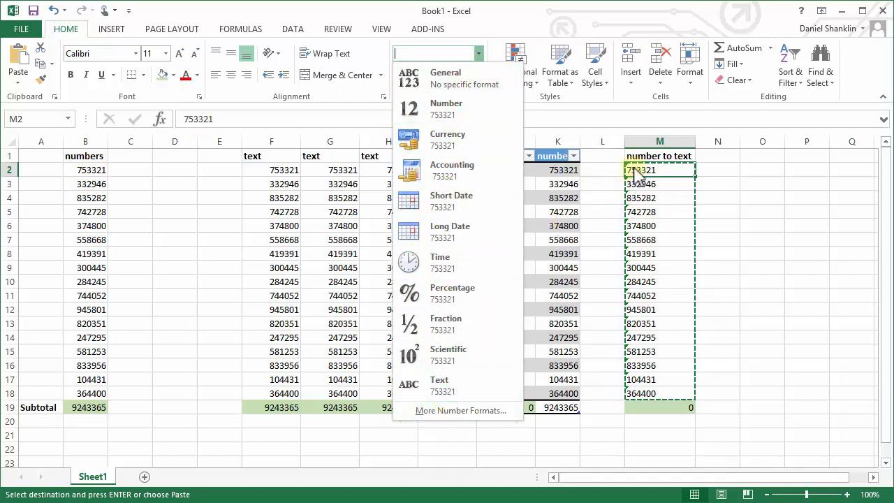
click(667, 167)
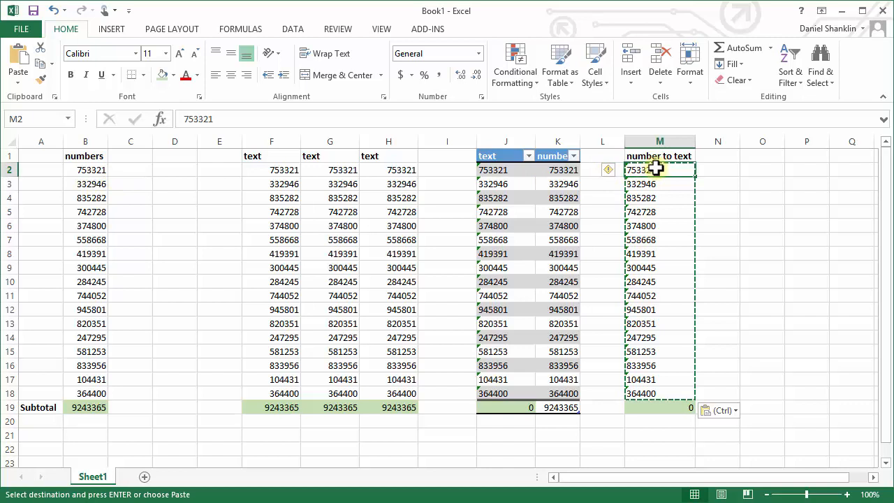
drag(656, 169, 669, 343)
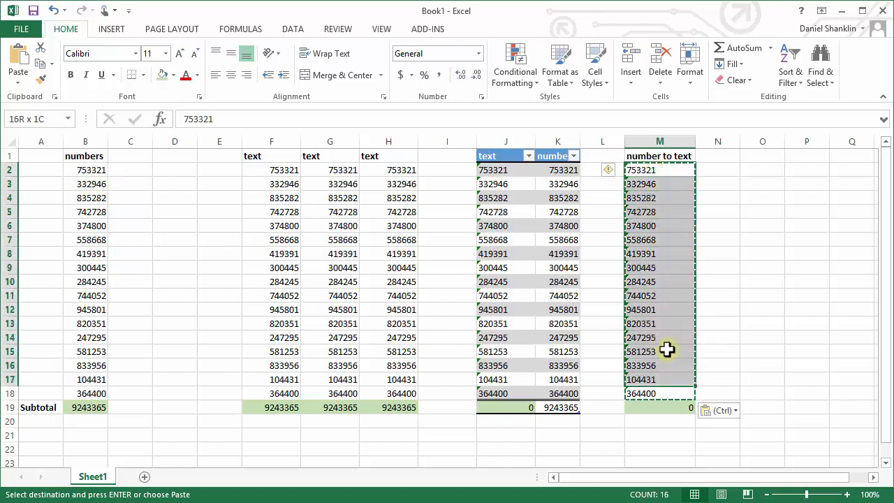
click(648, 170)
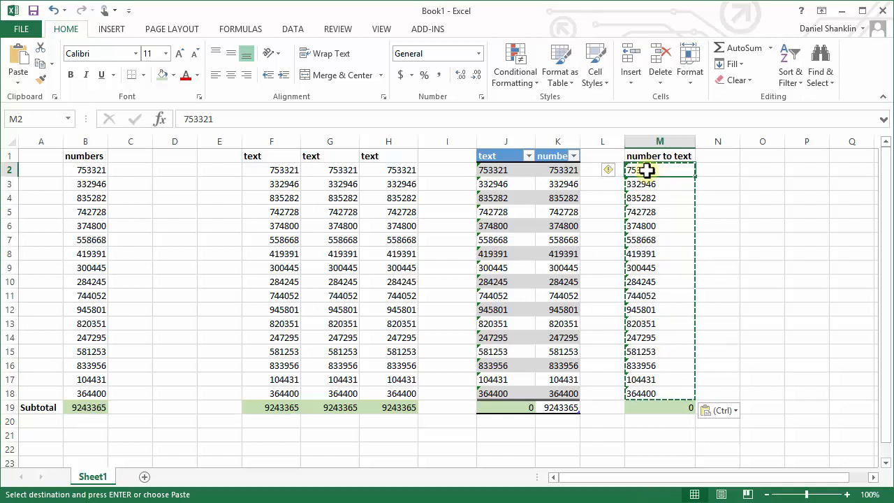
- Try converting the numbers in B2:B18 to text by applying the Text number format
click(100, 168)
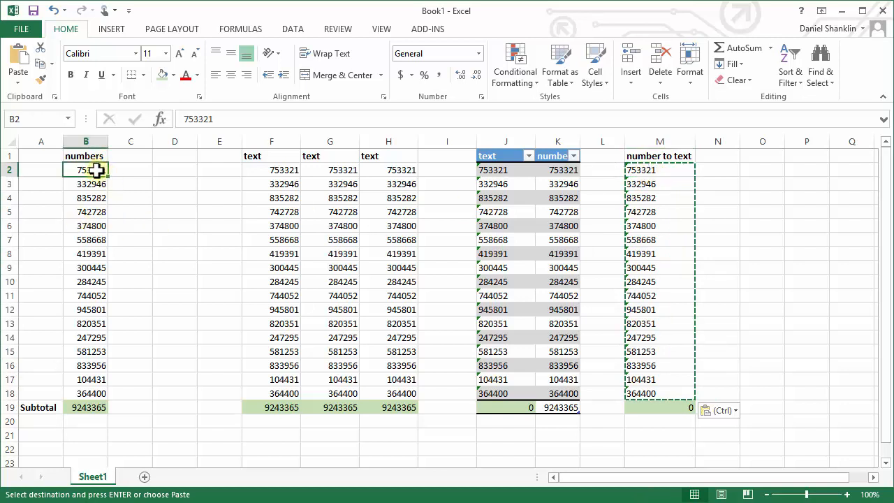
drag(94, 170, 91, 392)
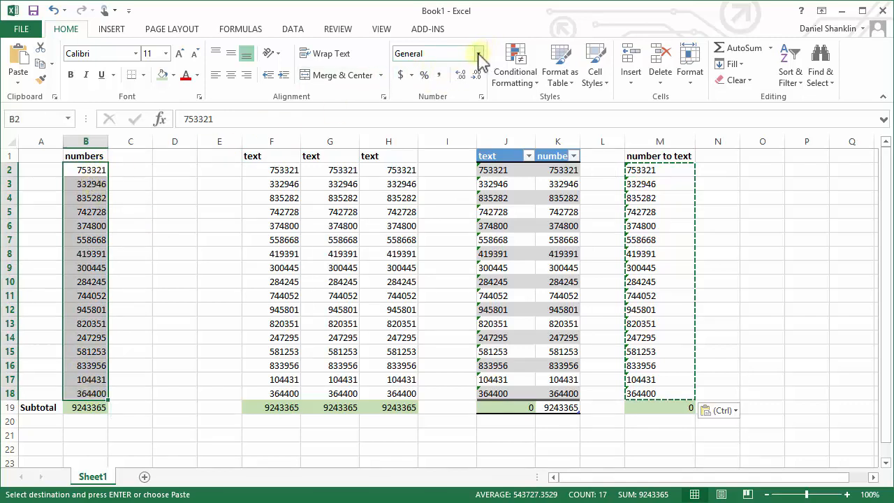
click(102, 411)
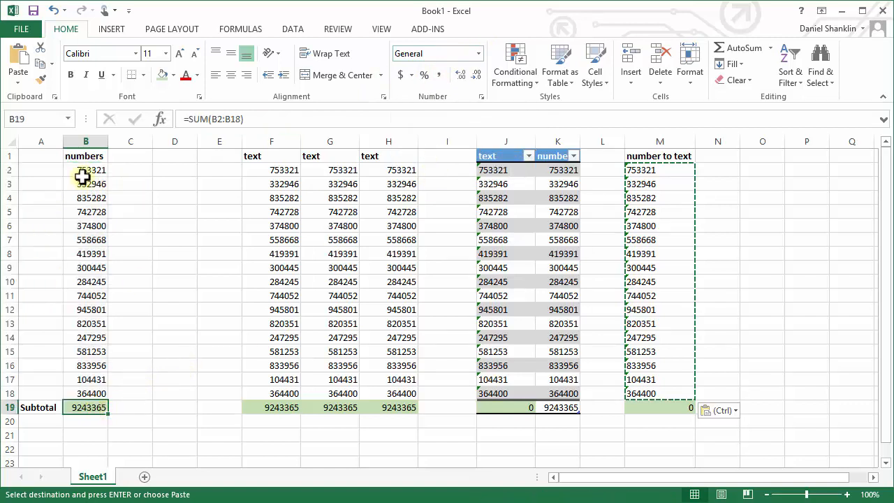
drag(81, 172, 95, 396)
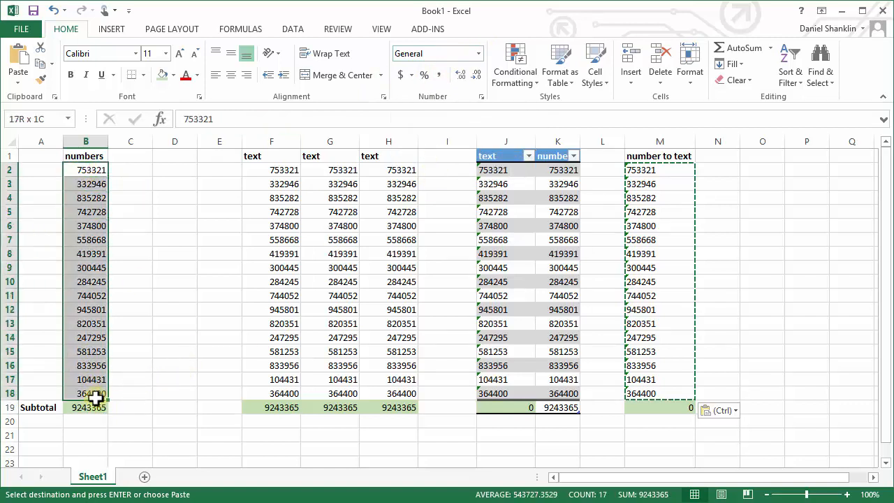
click(479, 54)
click(440, 384)
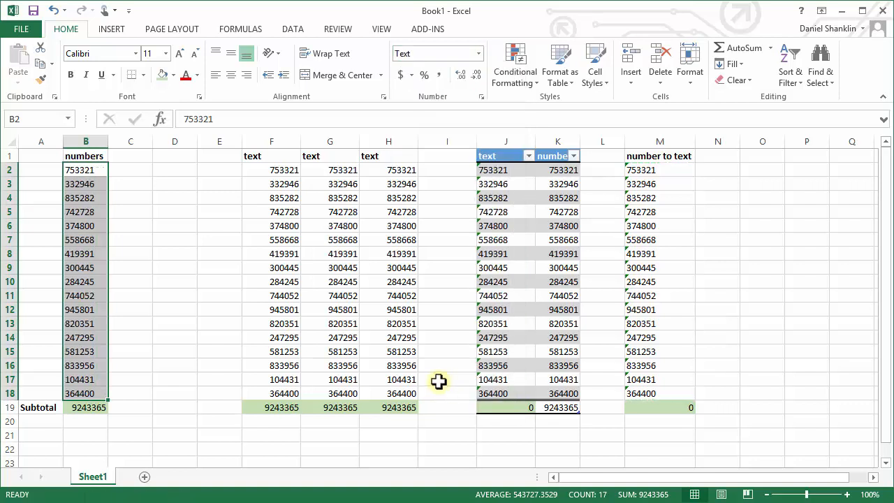
- Check the subtotal in B19 and undo the Text number format on B2:B18
drag(91, 172, 98, 397)
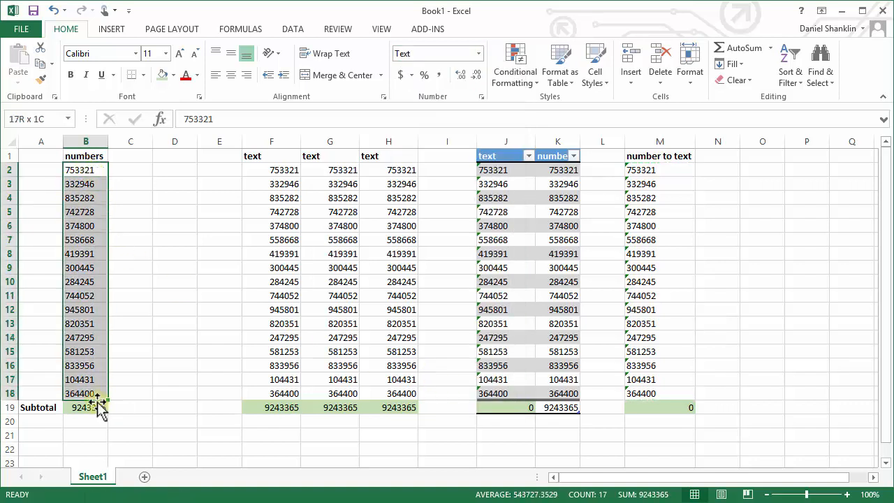
click(96, 405)
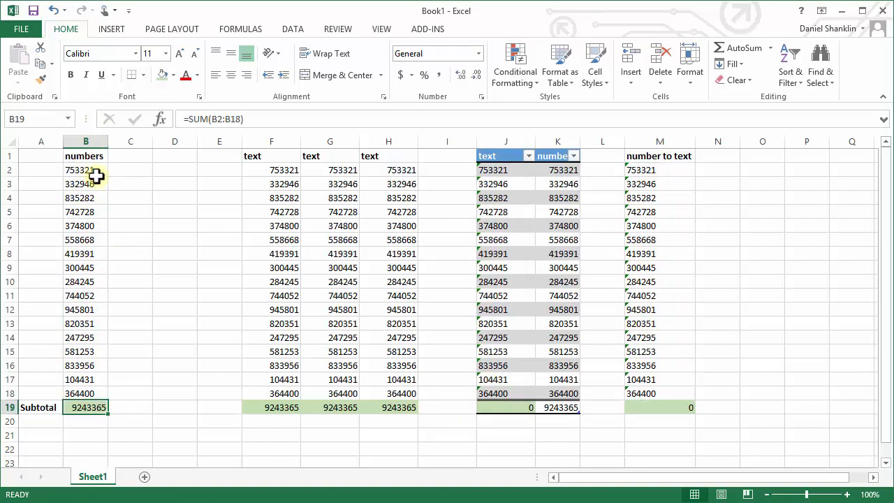
drag(90, 393, 88, 170)
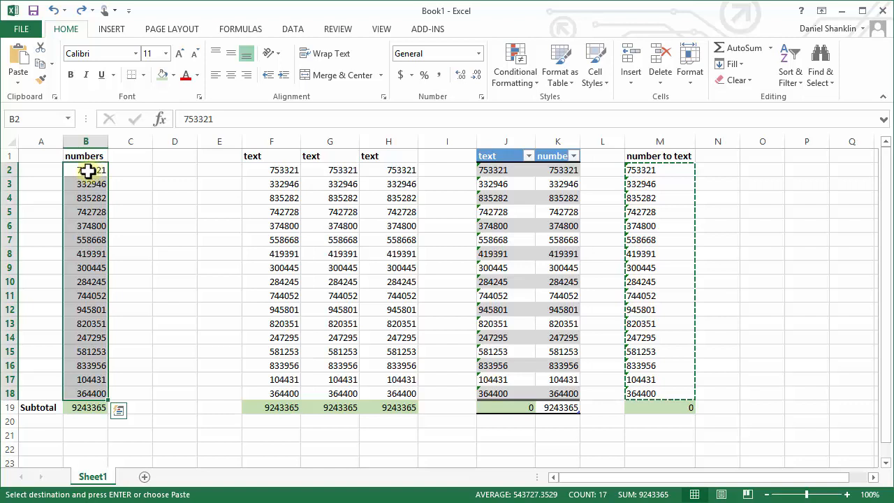
click(669, 183)
click(673, 171)
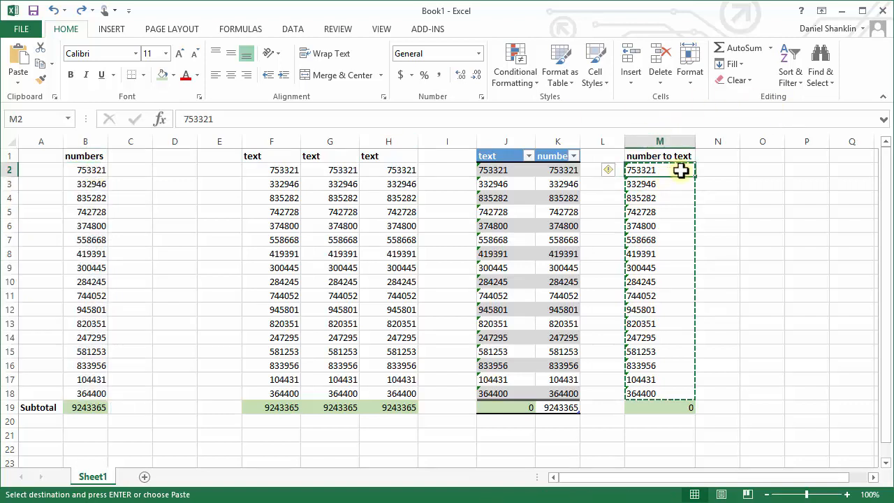
click(718, 168)
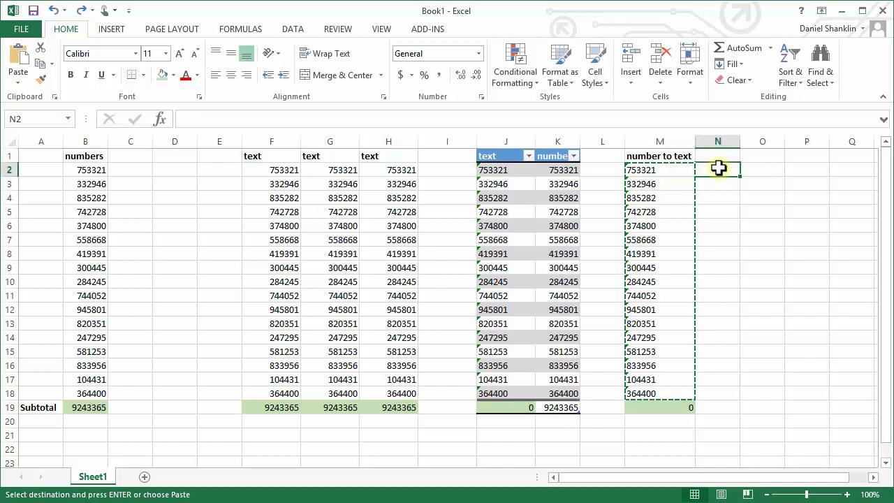
click(84, 172)
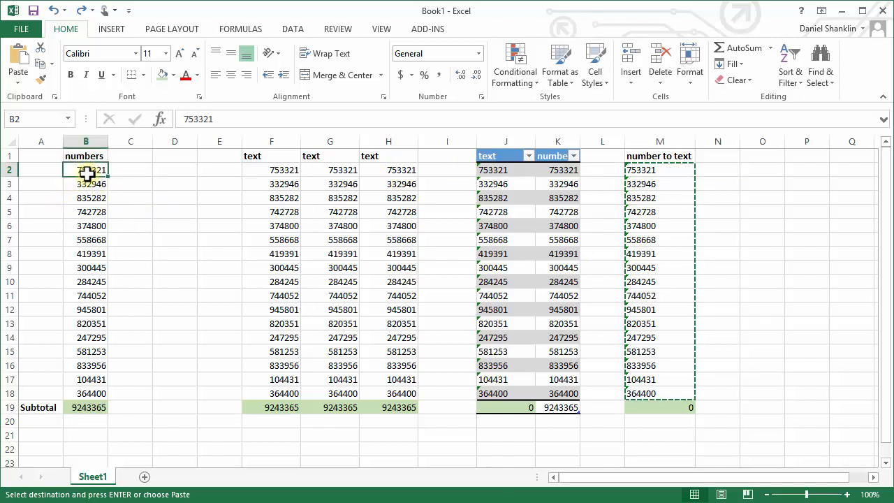
- Insert a blank column before the "number to text" column, between it and the table
click(601, 159)
right_click(647, 138)
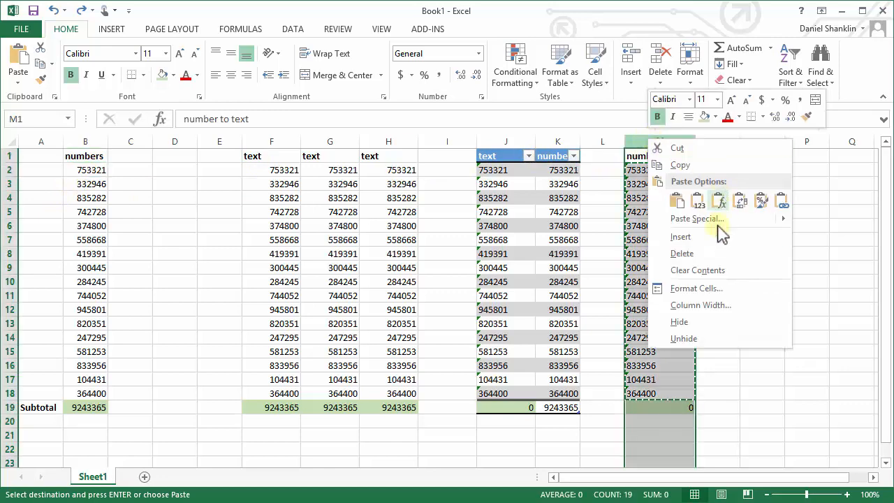
click(719, 236)
- Extend the table with a new column headed "back into text" in L1 and autofit the column's width
click(599, 157)
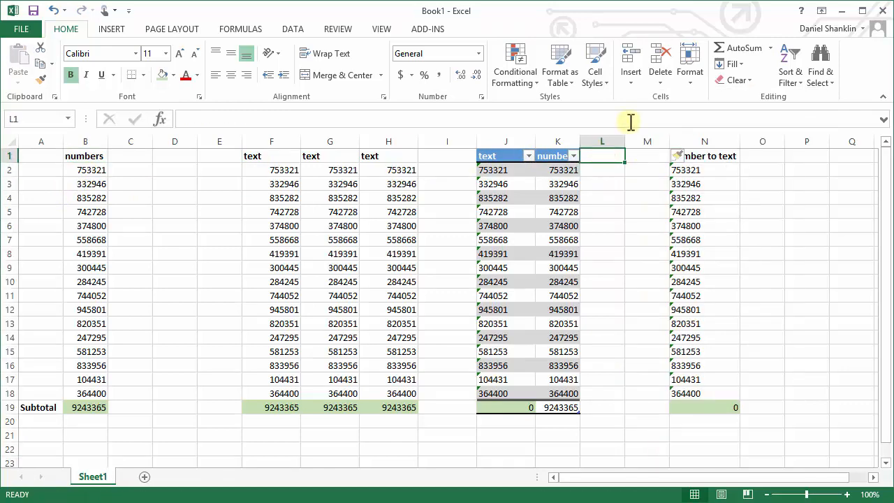
text(back into text)
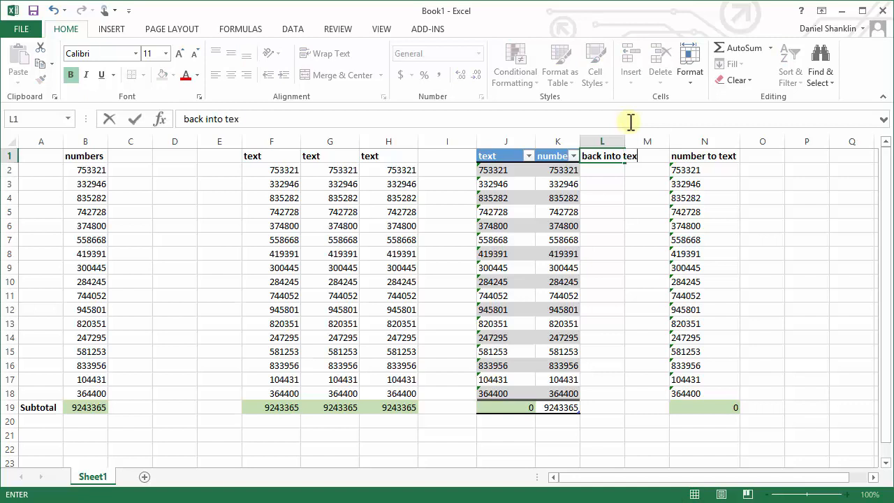
key(Return)
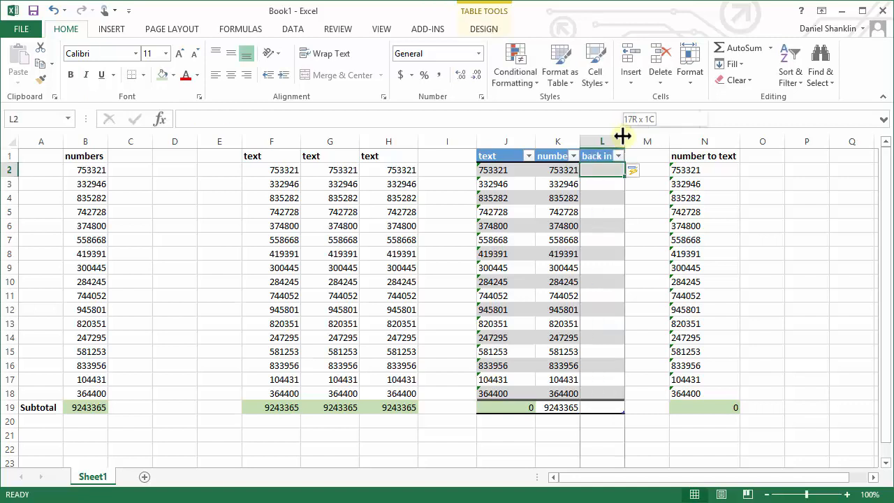
double_click(625, 141)
click(563, 169)
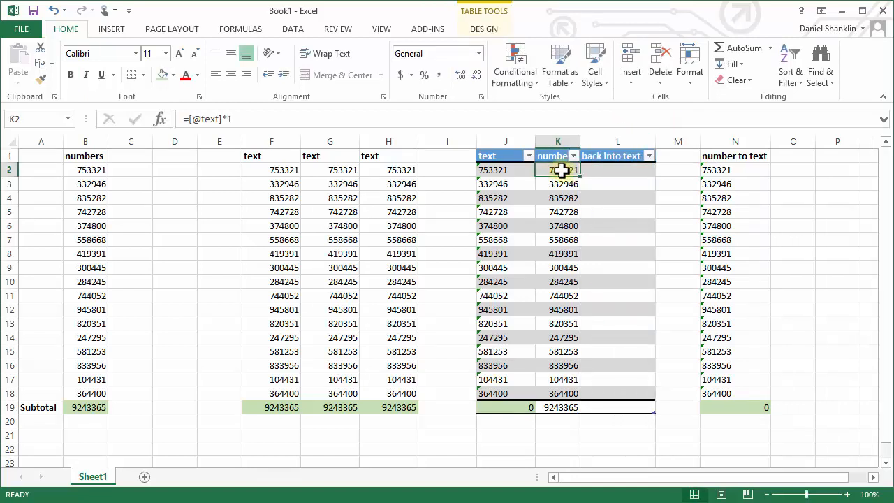
click(482, 170)
click(555, 170)
click(603, 160)
click(613, 168)
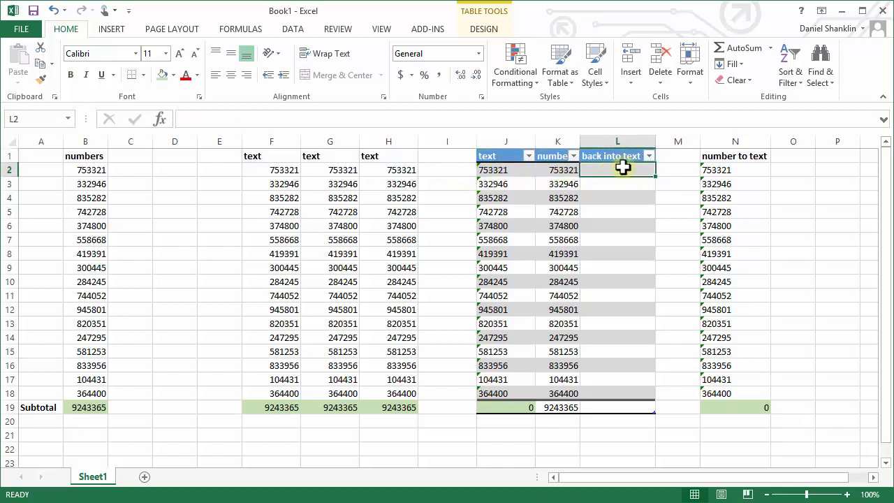
text(=)
key(Left)
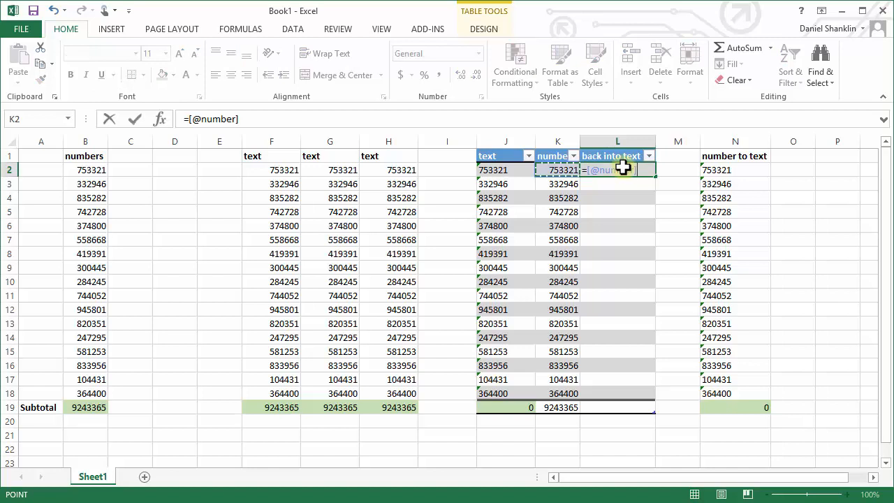
text(&)
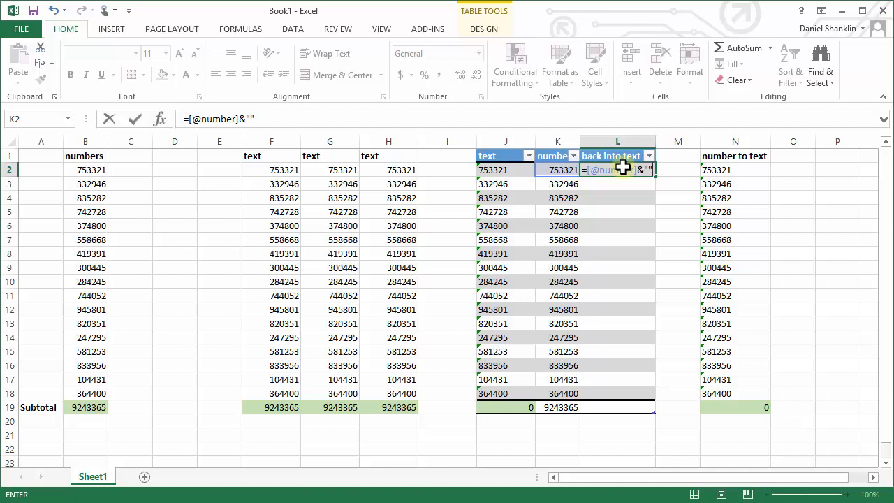
key(ctrl+Return)
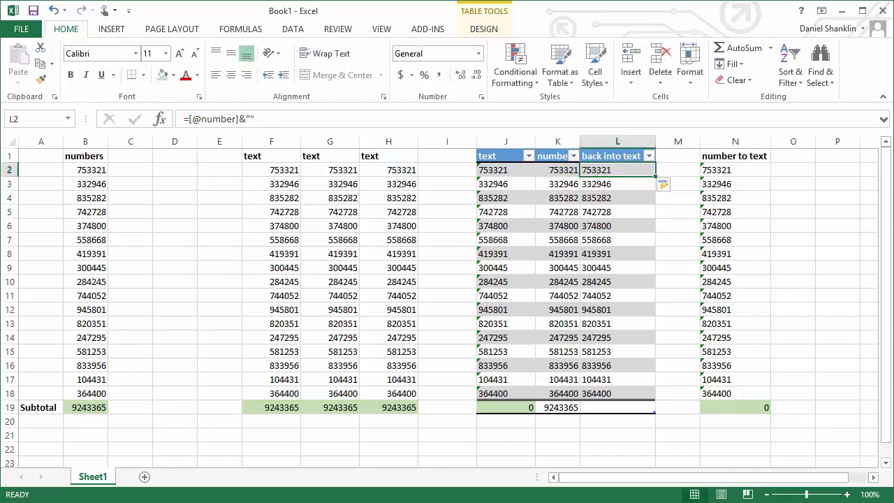
- Review the concatenation formula in L2, leaving it unchanged
click(250, 119)
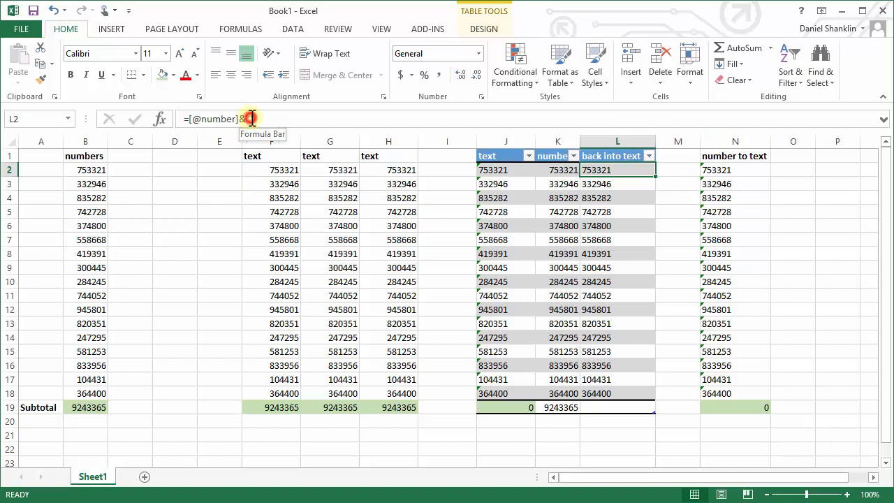
click(662, 183)
click(643, 173)
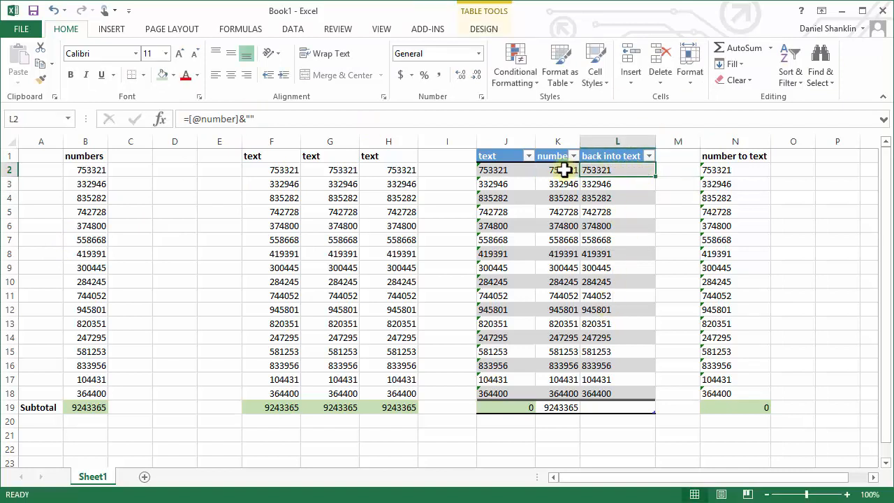
double_click(614, 169)
key(Escape)
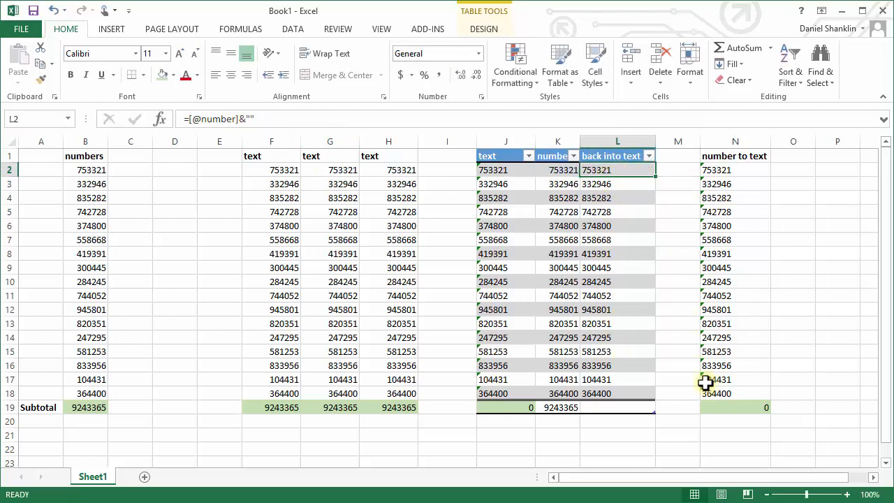
- Set the total row of the "back into text" column in L19 to Sum
click(627, 412)
click(660, 407)
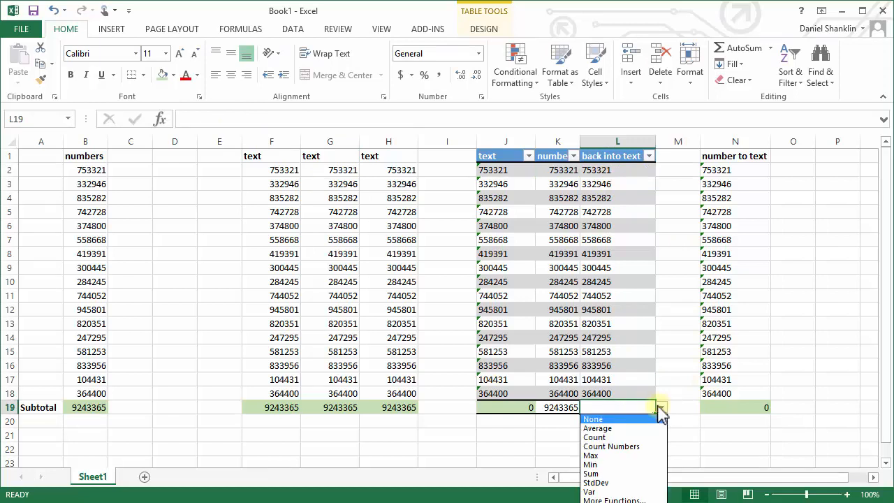
click(624, 474)
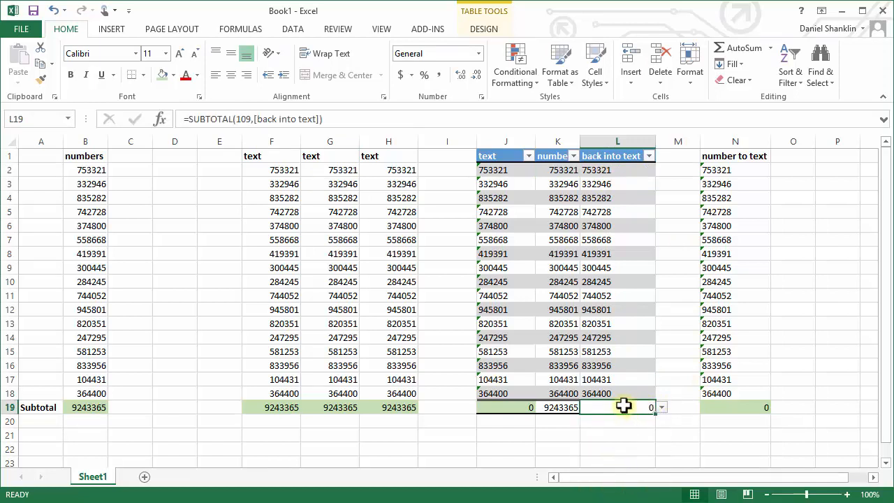